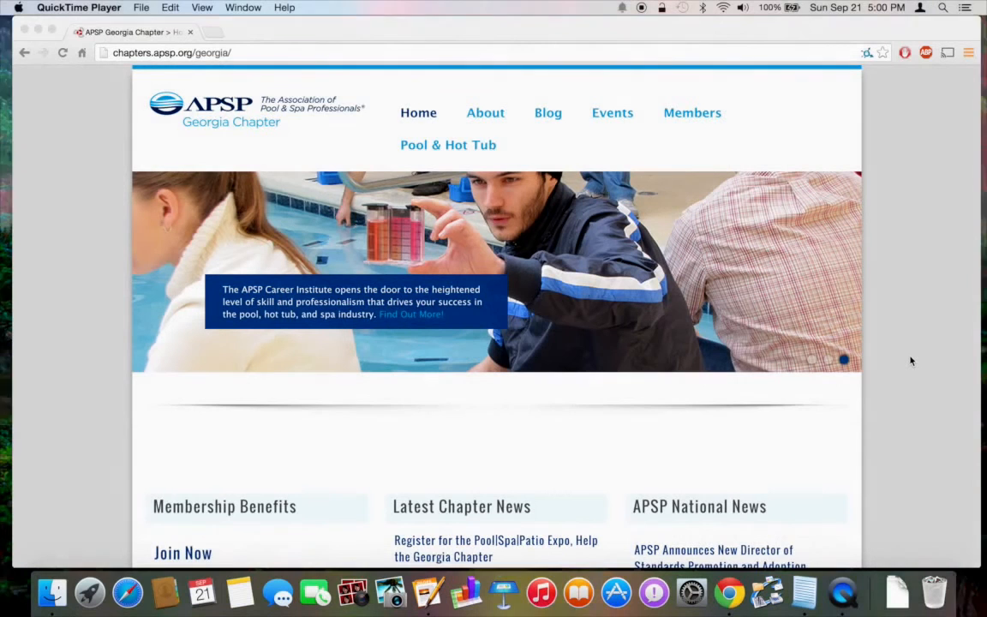
Scroll down the Georgia Chapter home page until the footer Login link shows.
{"action": "scroll", "coordinate": [910, 361], "scroll_direction": "down", "scroll_amount": 1}
{"action": "scroll", "coordinate": [910, 361], "scroll_direction": "down", "scroll_amount": 15}
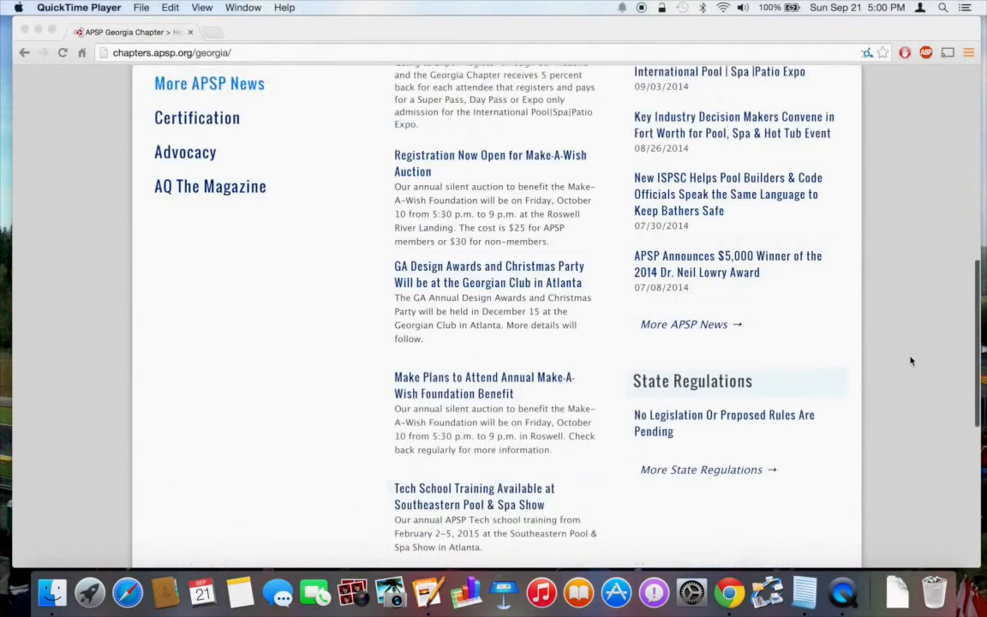
{"action": "scroll", "coordinate": [910, 360], "scroll_direction": "down", "scroll_amount": 4}
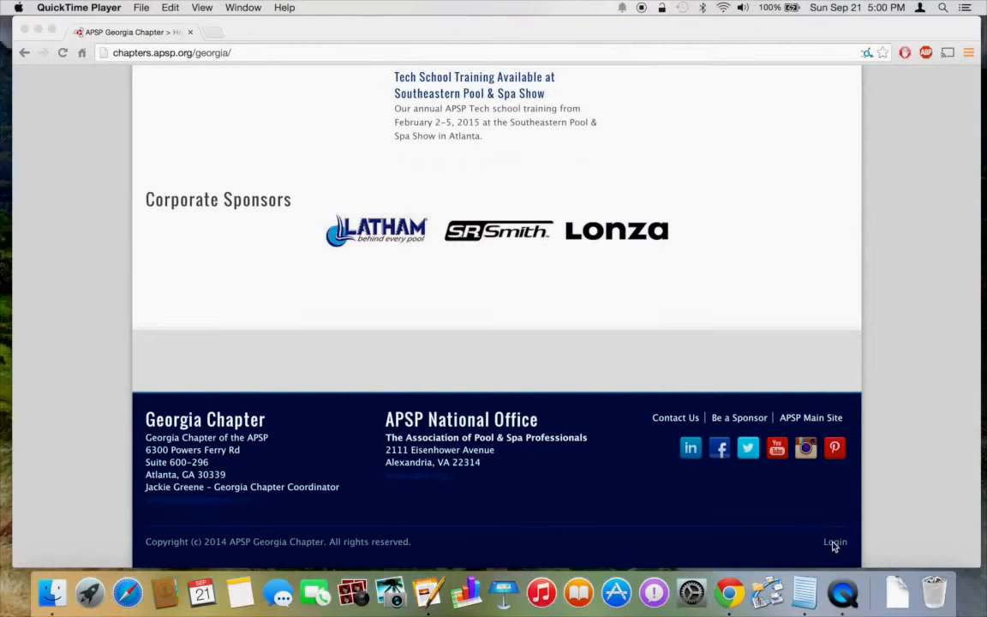
Log in from the footer Login link using the saved username and password.
{"action": "left_click", "coordinate": [836, 546]}
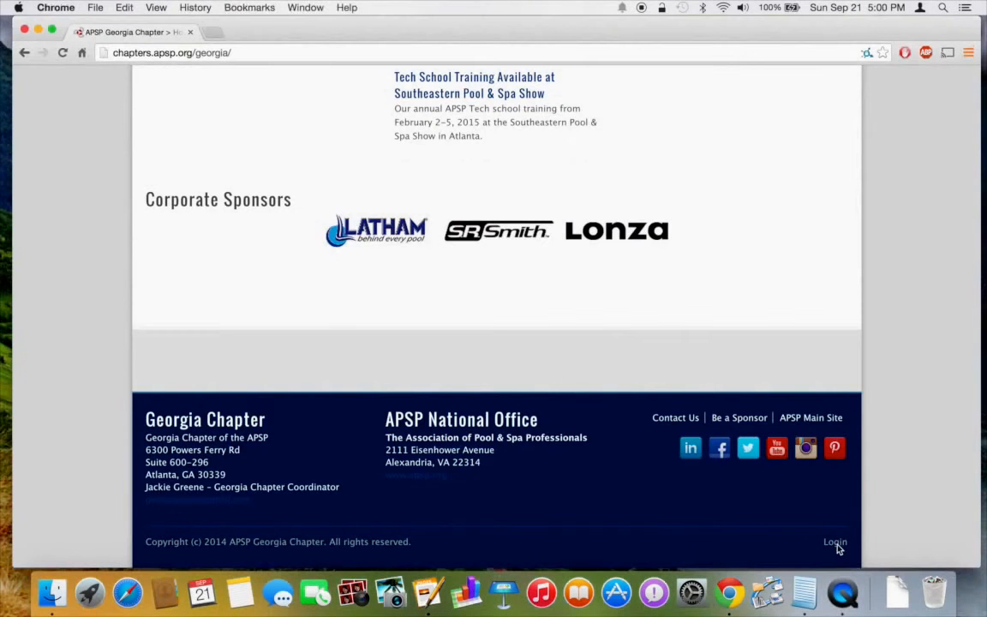
{"action": "left_click", "coordinate": [836, 545]}
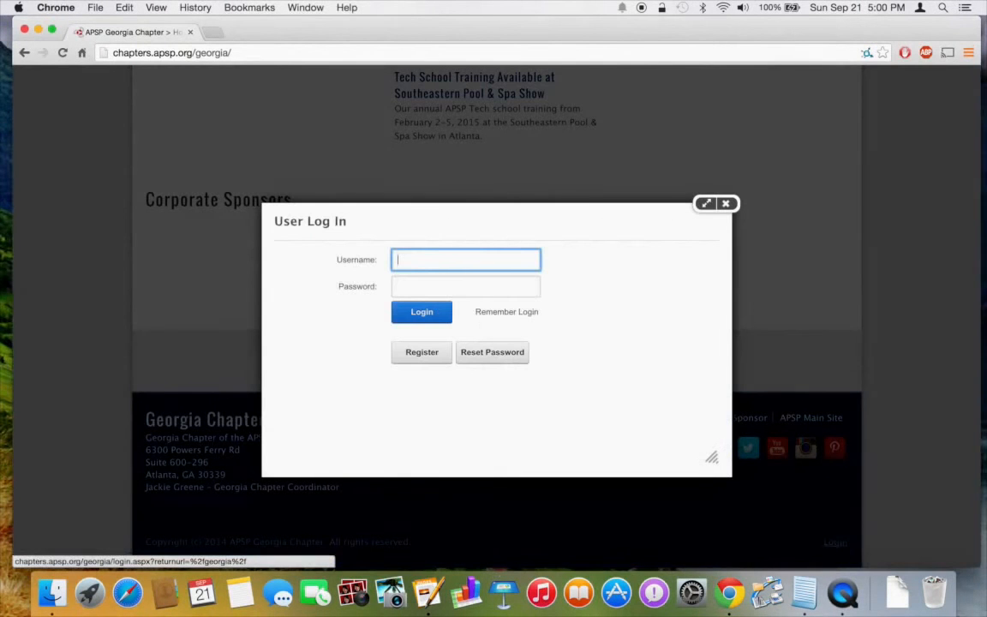
{"action": "left_click", "coordinate": [447, 260]}
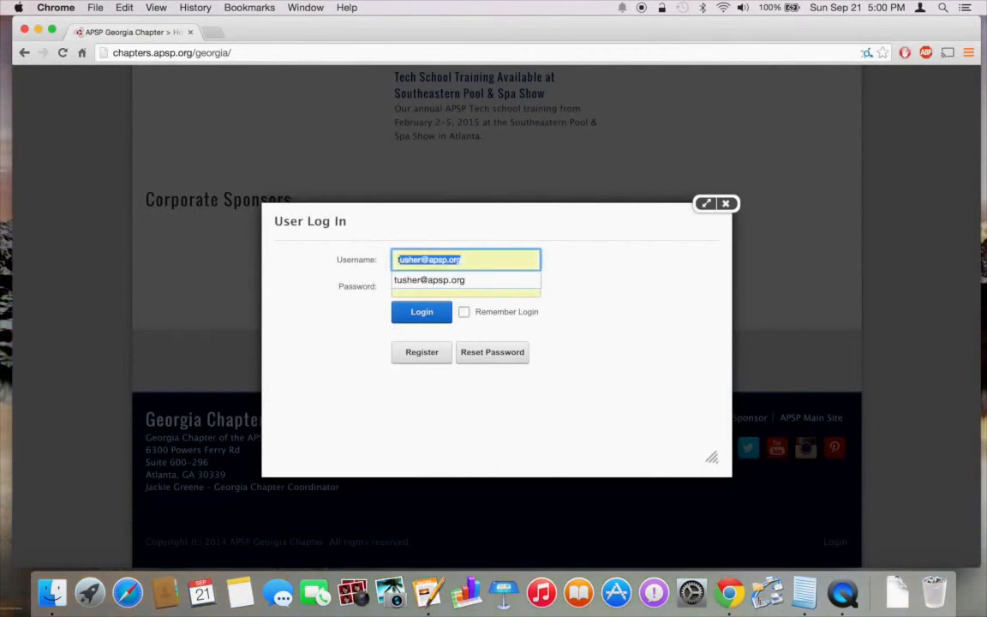
{"action": "left_click", "coordinate": [422, 279]}
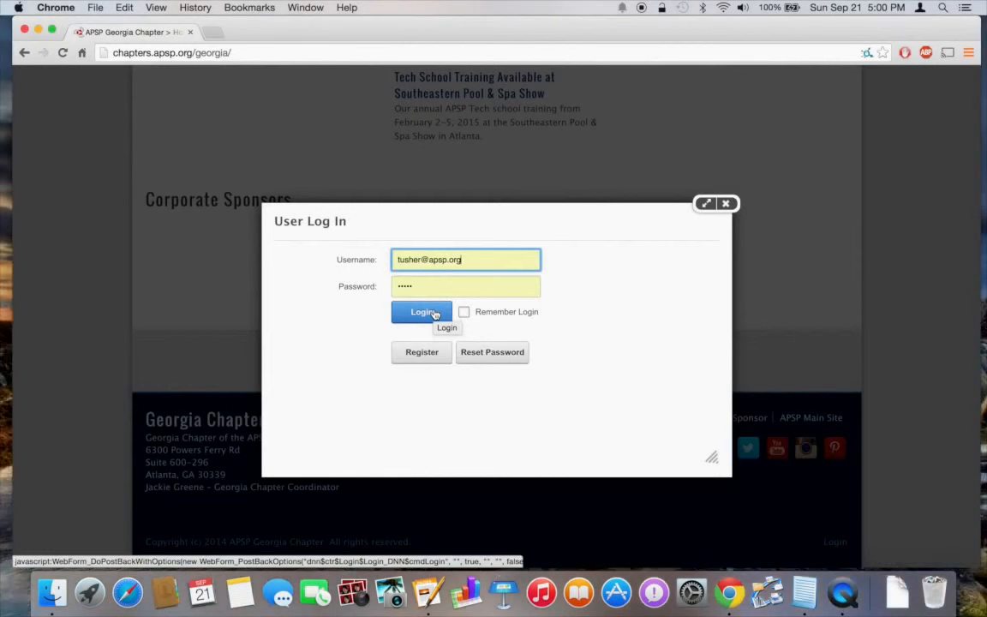
{"action": "left_click", "coordinate": [433, 313]}
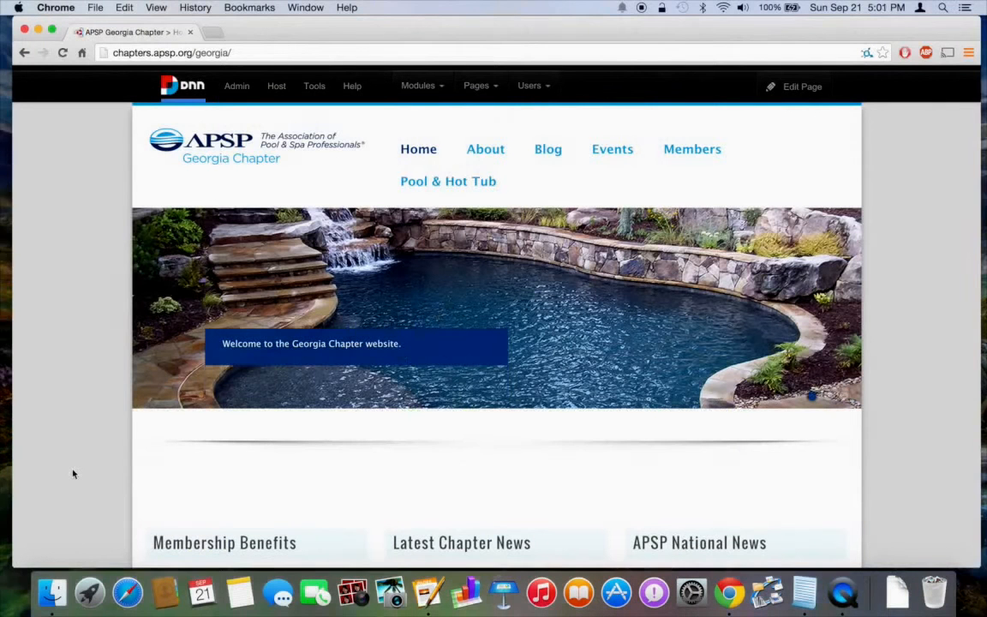
Go to the chapter Blog page and start a new article with Create Article.
{"action": "scroll", "coordinate": [73, 473], "scroll_direction": "down", "scroll_amount": 5}
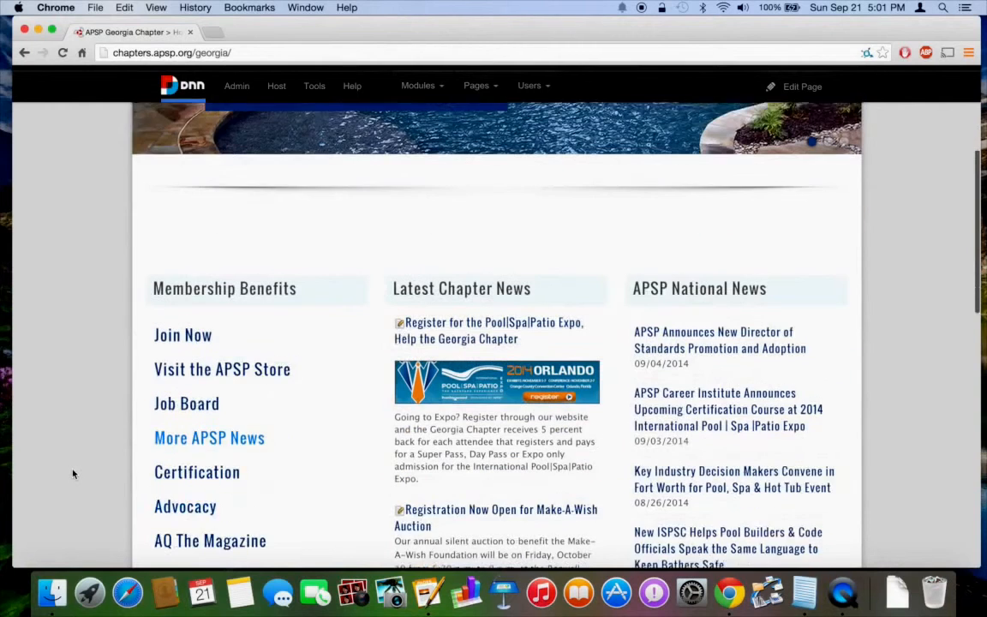
{"action": "scroll", "coordinate": [73, 474], "scroll_direction": "down", "scroll_amount": 1}
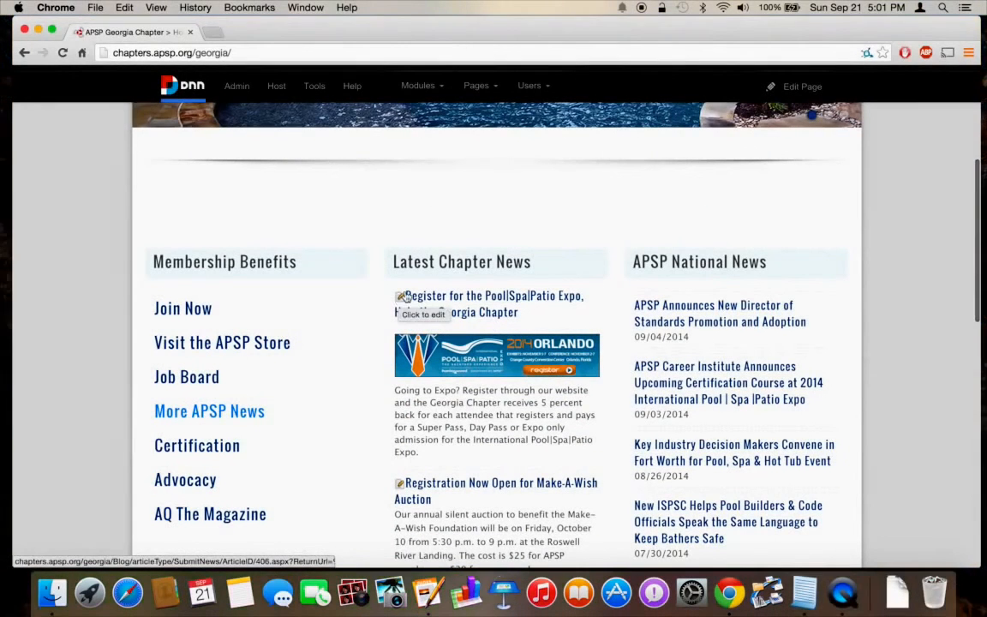
{"action": "scroll", "coordinate": [481, 249], "scroll_direction": "up", "scroll_amount": 3}
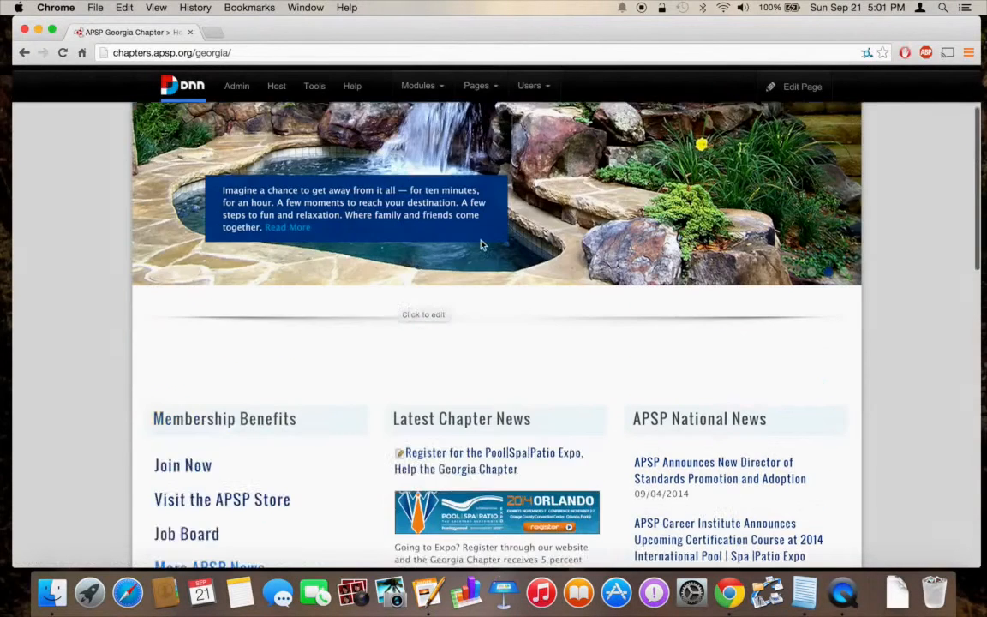
{"action": "scroll", "coordinate": [480, 246], "scroll_direction": "up", "scroll_amount": 2}
{"action": "left_click", "coordinate": [545, 150]}
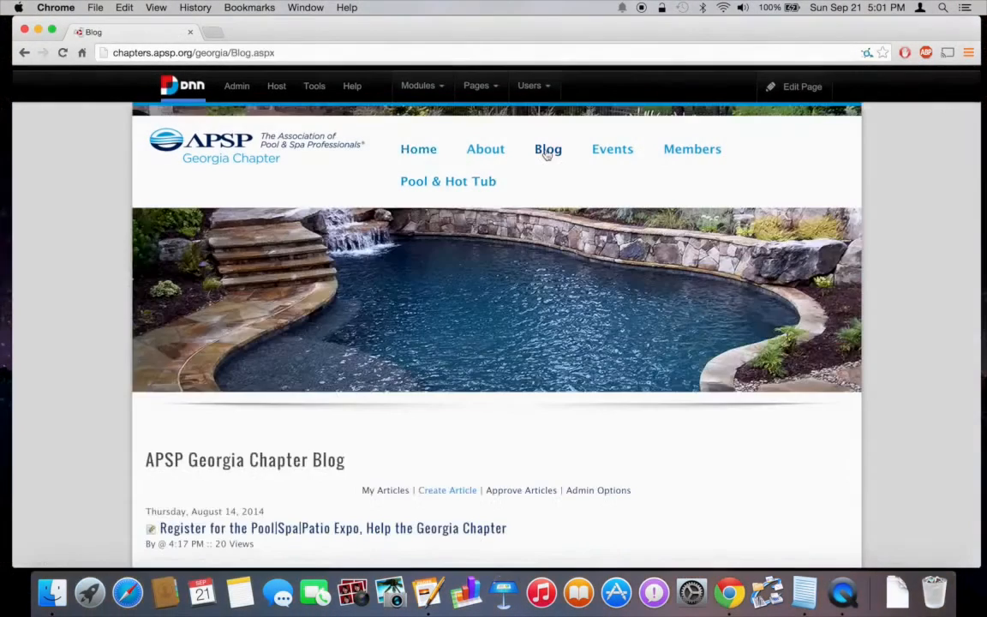
{"action": "scroll", "coordinate": [49, 375], "scroll_direction": "down", "scroll_amount": 4}
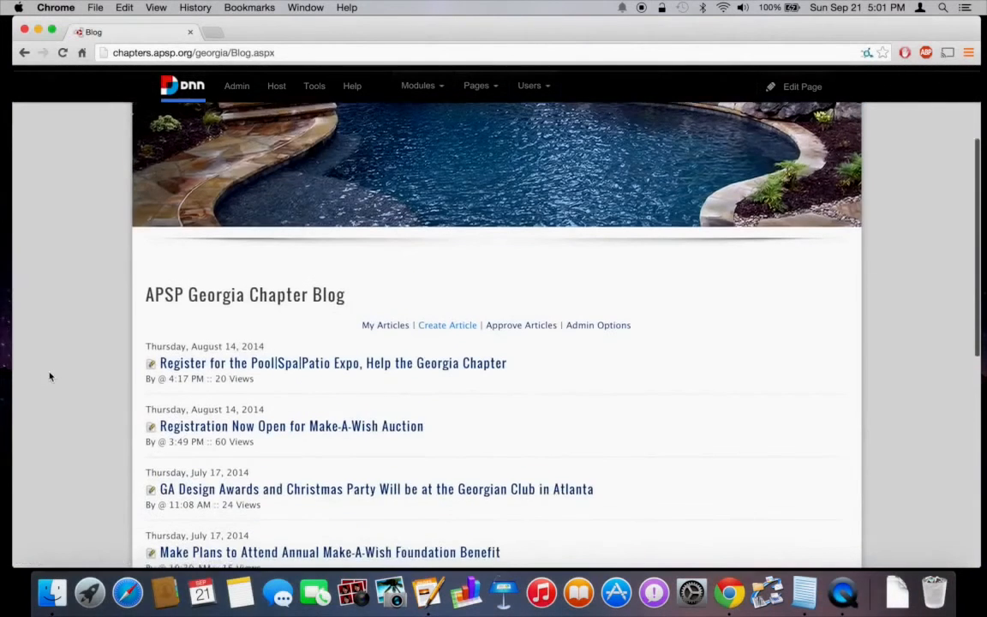
{"action": "scroll", "coordinate": [49, 375], "scroll_direction": "down", "scroll_amount": 2}
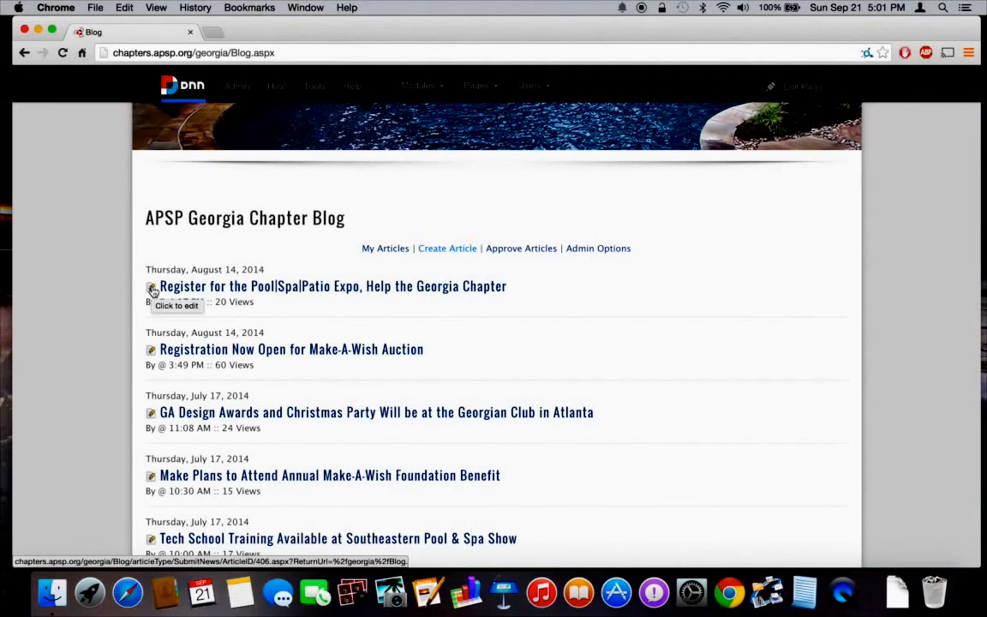
{"action": "left_click", "coordinate": [447, 248]}
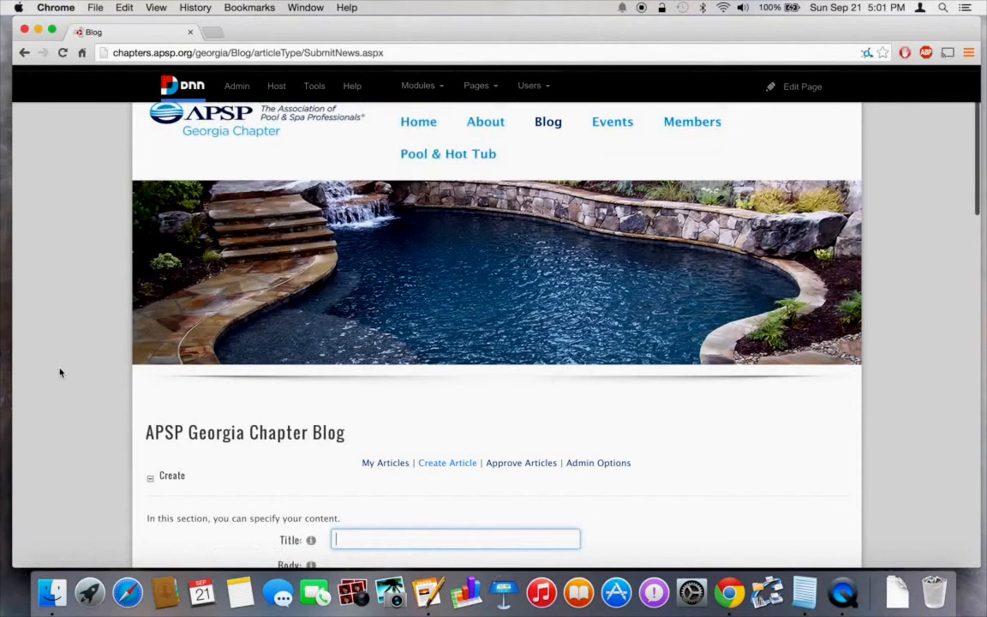
Enter 'New Blog Content' as the article title.
{"action": "scroll", "coordinate": [60, 372], "scroll_direction": "down", "scroll_amount": 5}
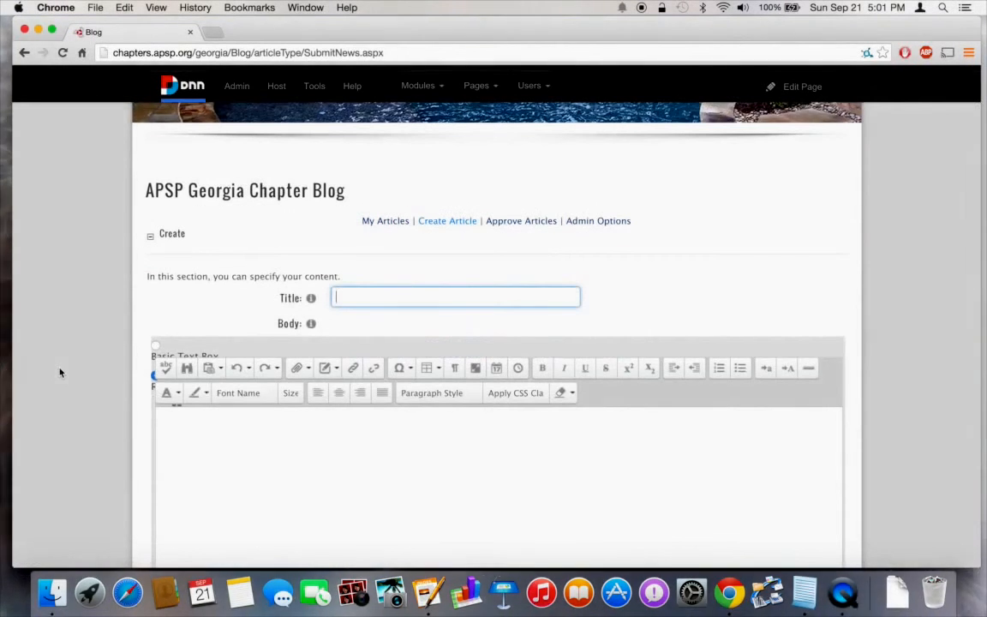
{"action": "type", "text": "Ne"}
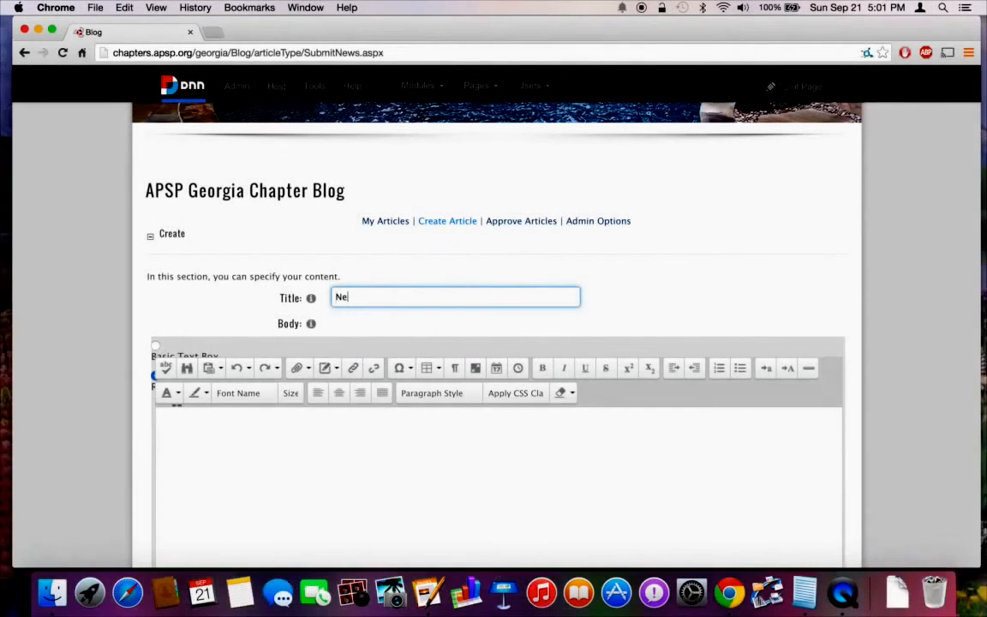
{"action": "type", "text": "w Blog Con"}
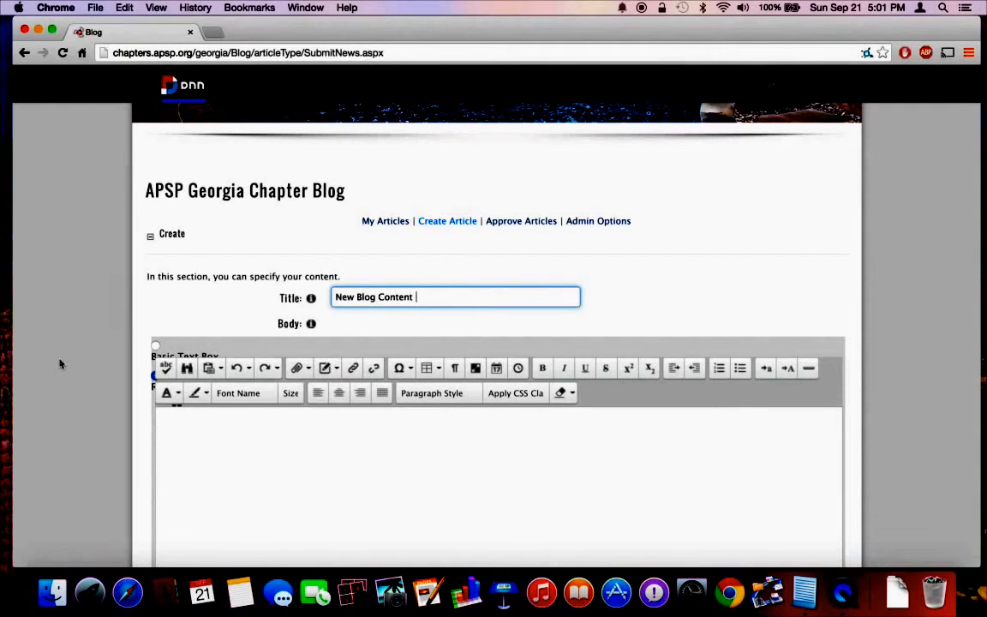
{"action": "type", "text": "tent"}
{"action": "scroll", "coordinate": [61, 349], "scroll_direction": "down", "scroll_amount": 3}
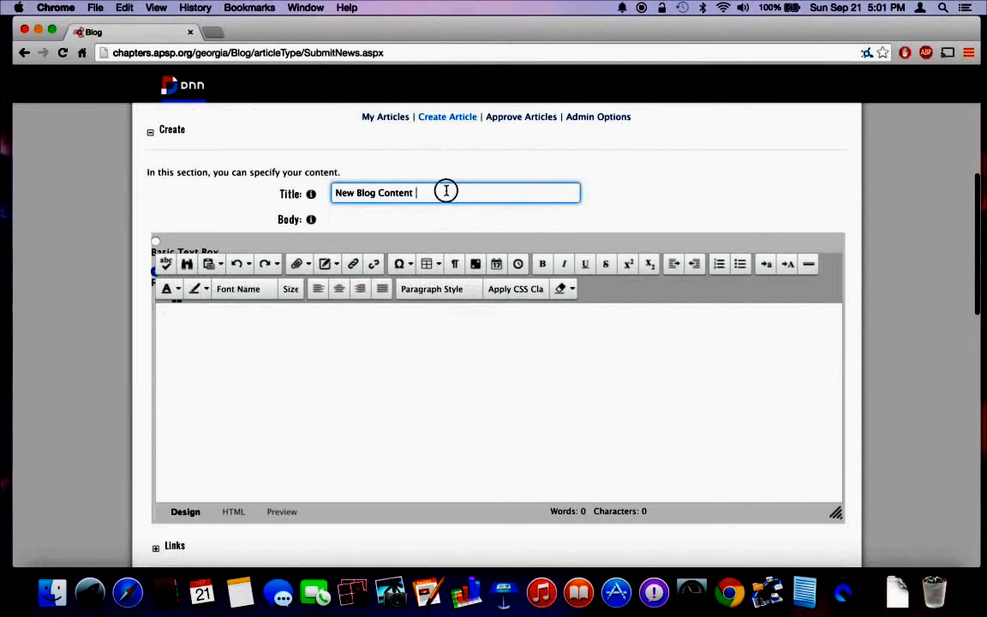
Copy the title into the body's first line, then bring up the APSP description in Notepad.
{"action": "left_click_drag", "start_coordinate": [447, 190], "coordinate": [268, 162]}
{"action": "key", "text": "super+c"}
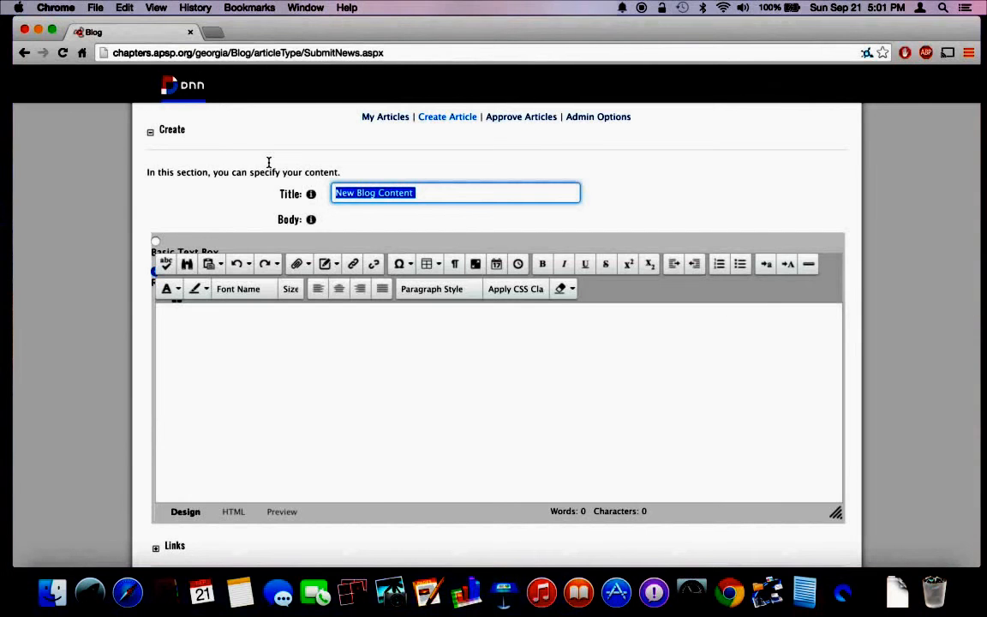
{"action": "left_click", "coordinate": [329, 398]}
{"action": "key", "text": "super+v"}
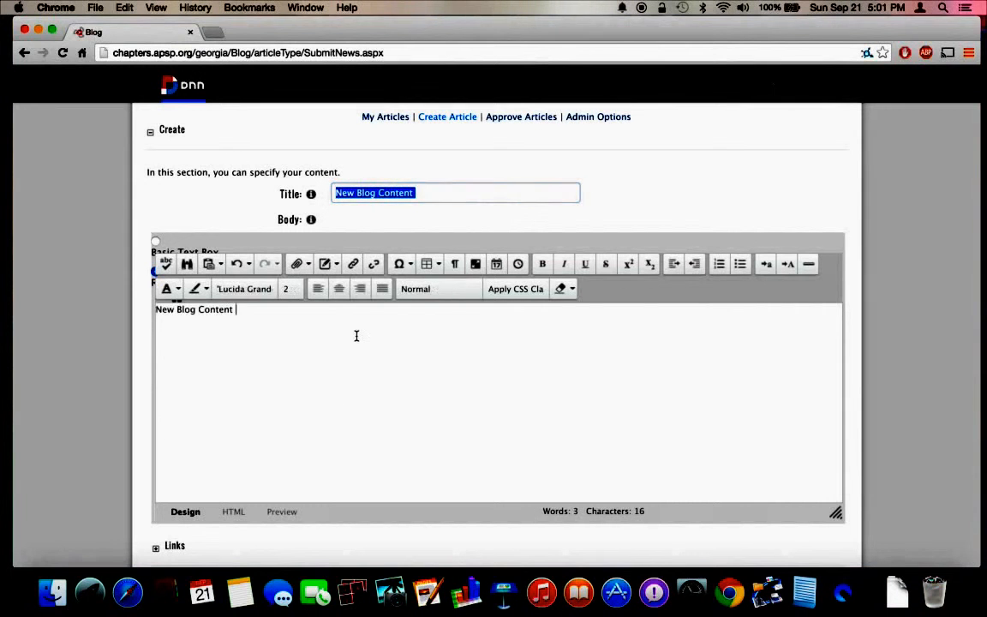
{"action": "key", "text": "Return"}
{"action": "key", "text": "Return"}
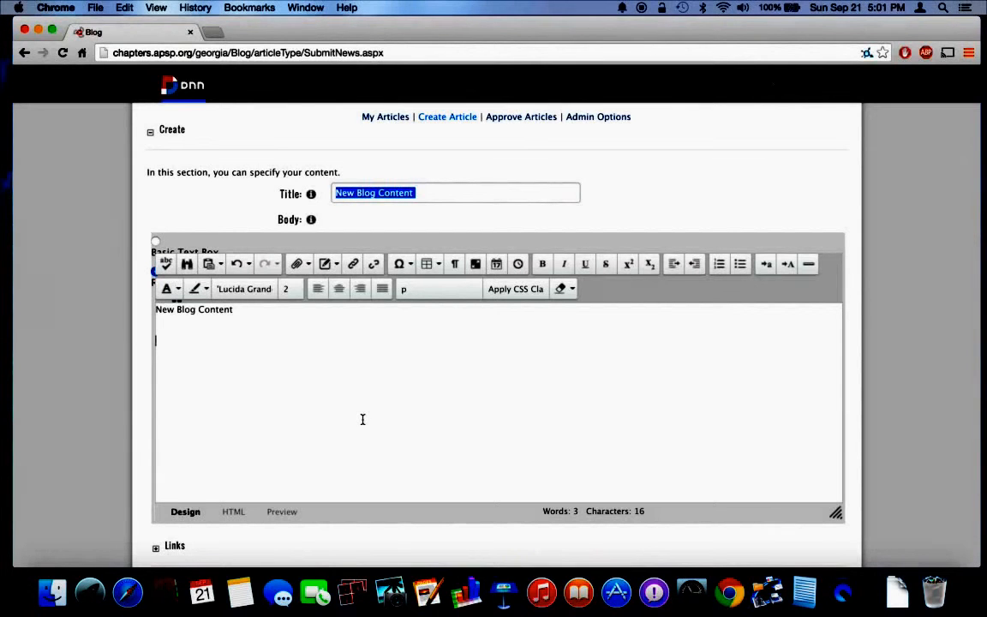
{"action": "left_click", "coordinate": [426, 591]}
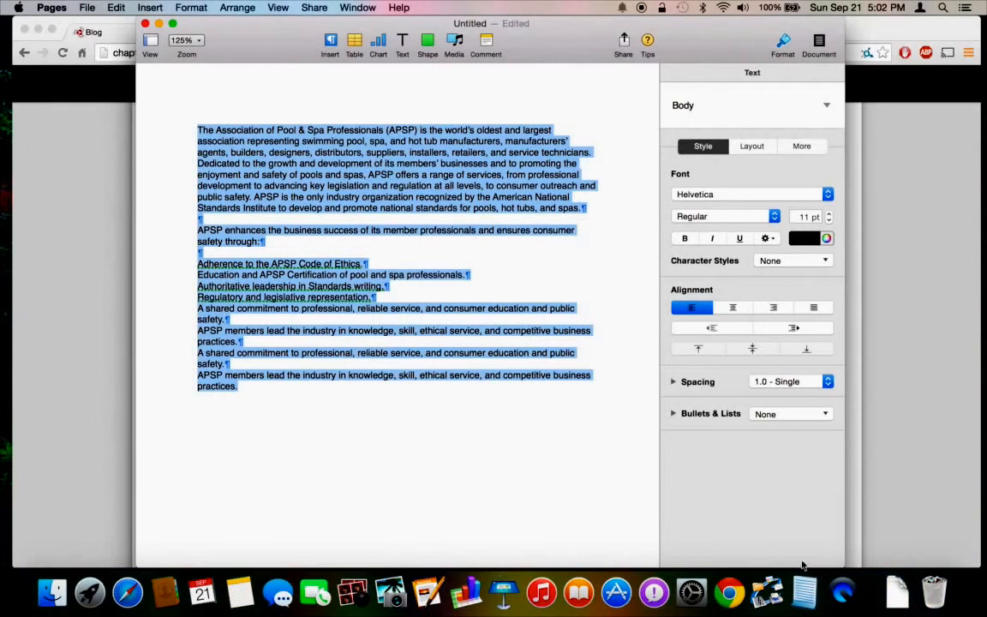
{"action": "left_click", "coordinate": [804, 591]}
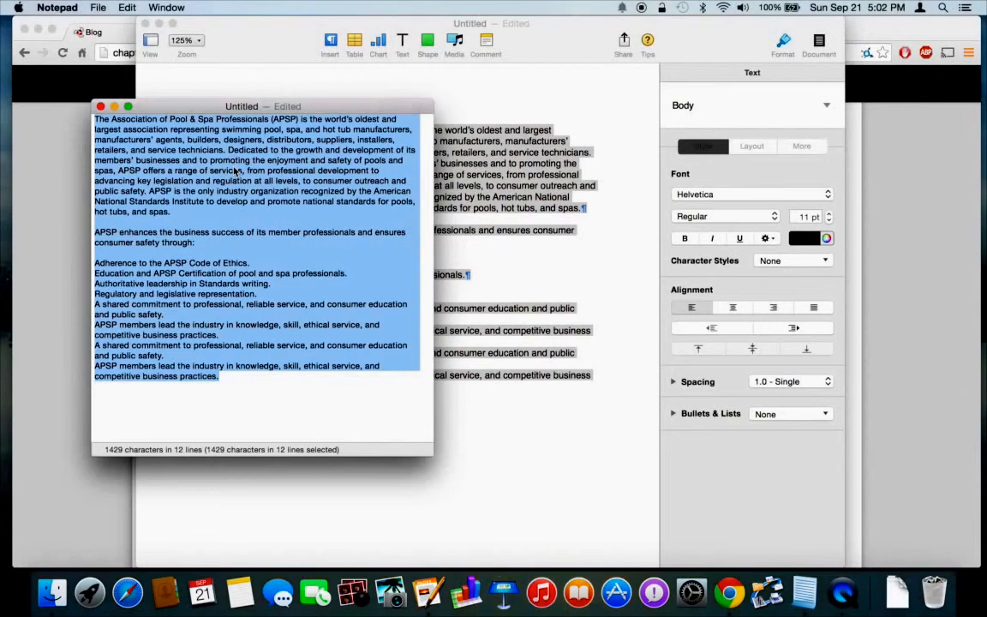
Copy the whole APSP description from Notepad and return to the Chrome article editor.
{"action": "mouse_move", "coordinate": [247, 240]}
{"action": "left_mouse_down"}
{"action": "mouse_move", "coordinate": [259, 311]}
{"action": "mouse_move", "coordinate": [245, 241]}
{"action": "left_mouse_up"}
{"action": "key", "text": "super+x"}
{"action": "key", "text": "super+v"}
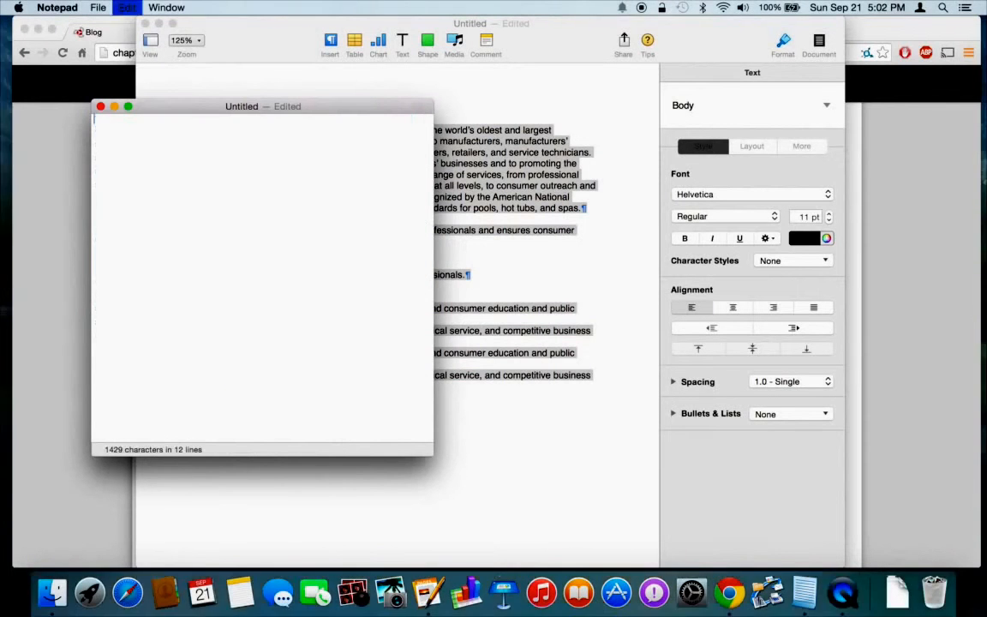
{"action": "key", "text": "super+a"}
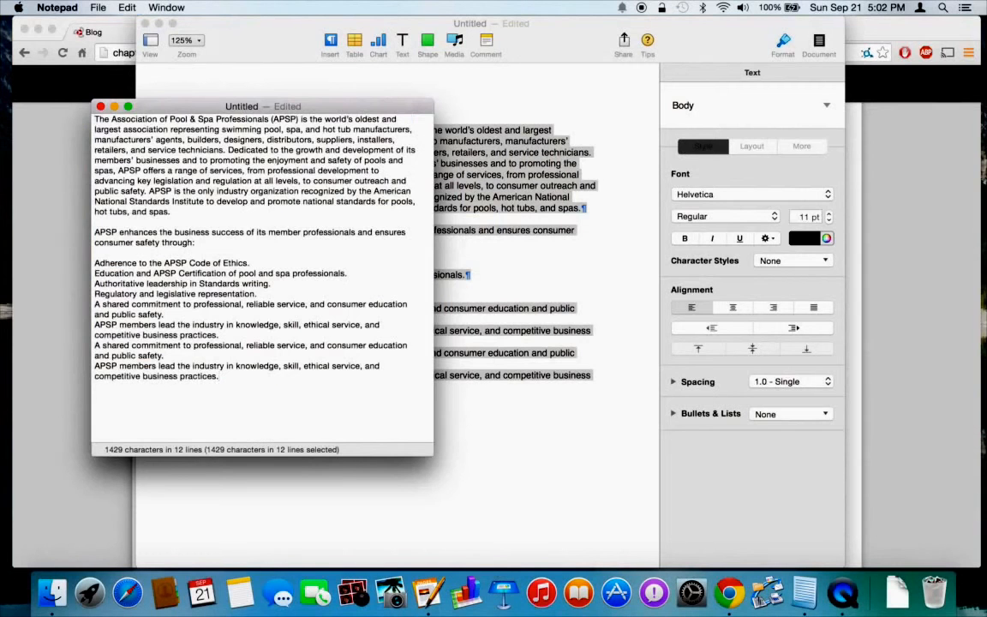
{"action": "left_click", "coordinate": [58, 304]}
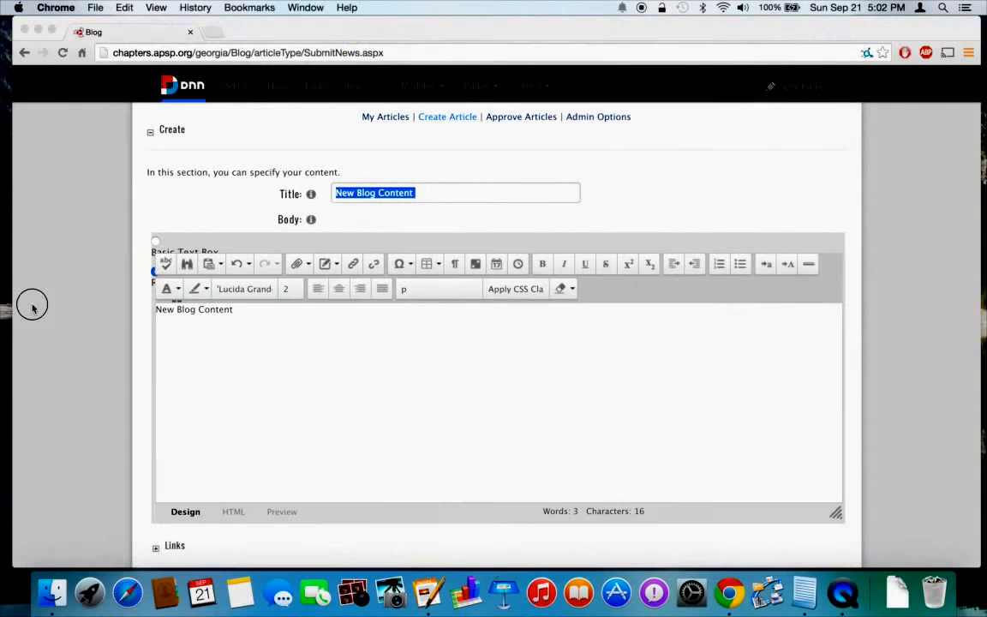
Paste the APSP description below 'New Blog Content', then select that first line.
{"action": "left_click", "coordinate": [193, 361]}
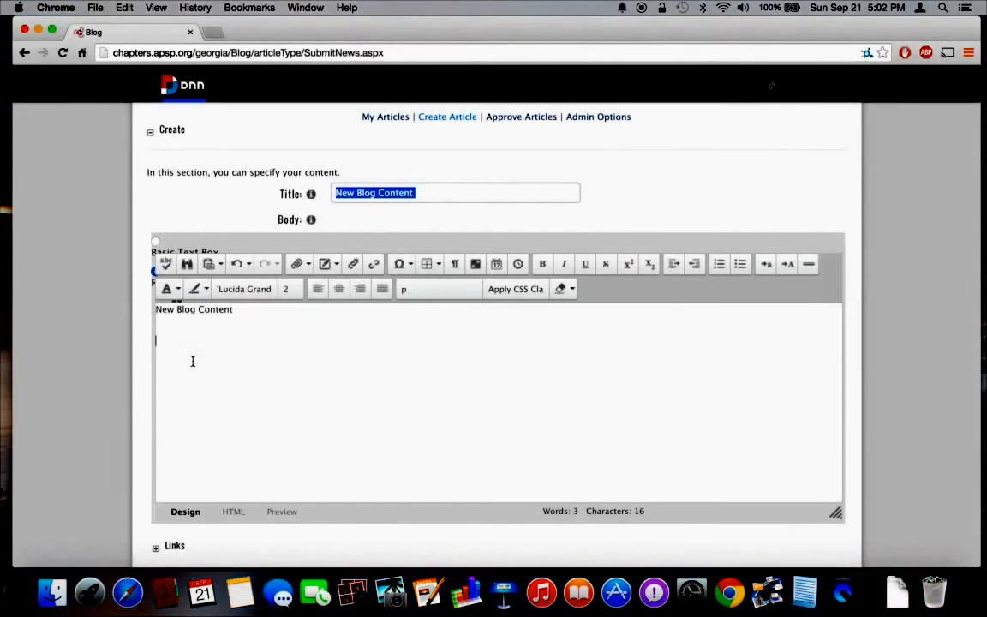
{"action": "key", "text": "super+v"}
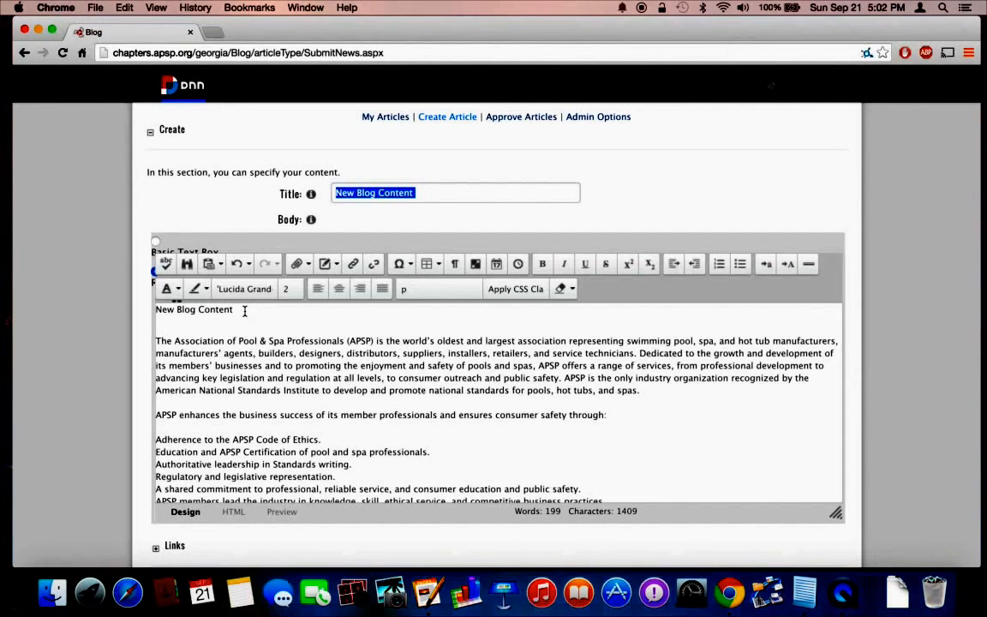
{"action": "left_click_drag", "start_coordinate": [244, 311], "coordinate": [137, 309]}
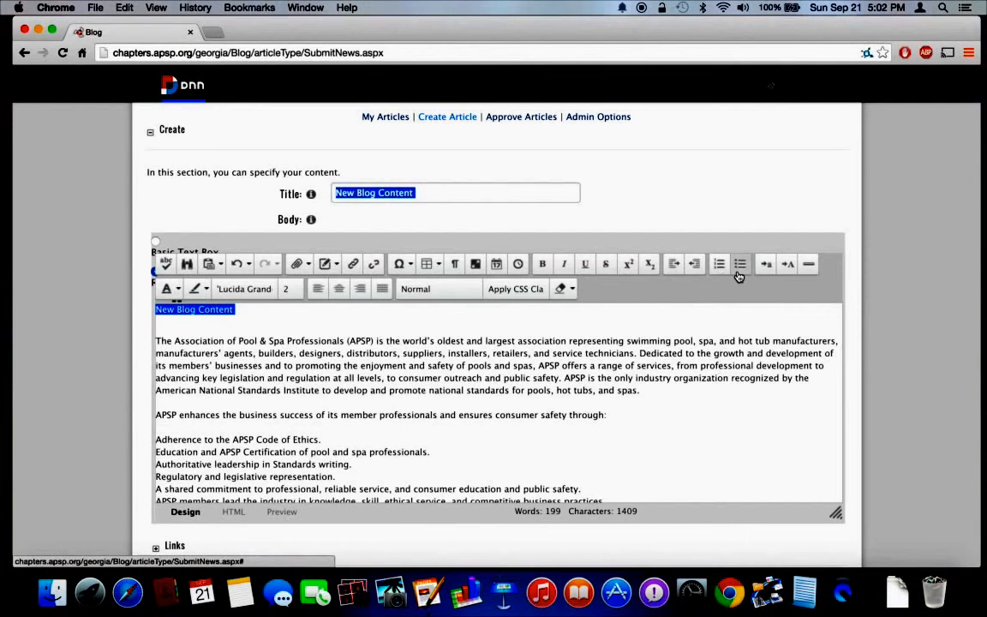
{"action": "left_click", "coordinate": [426, 291]}
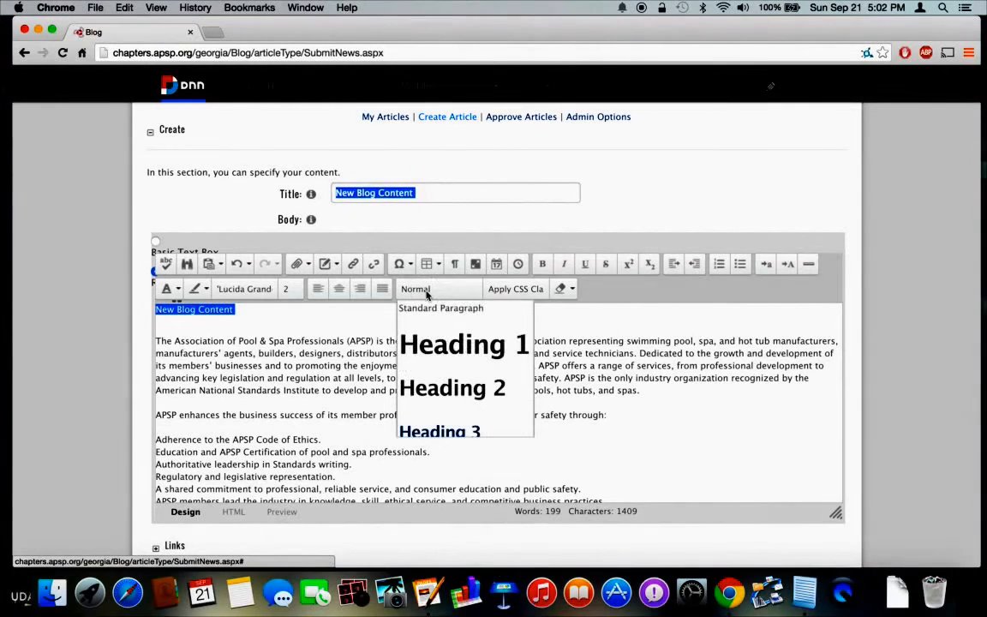
{"action": "left_click", "coordinate": [449, 345]}
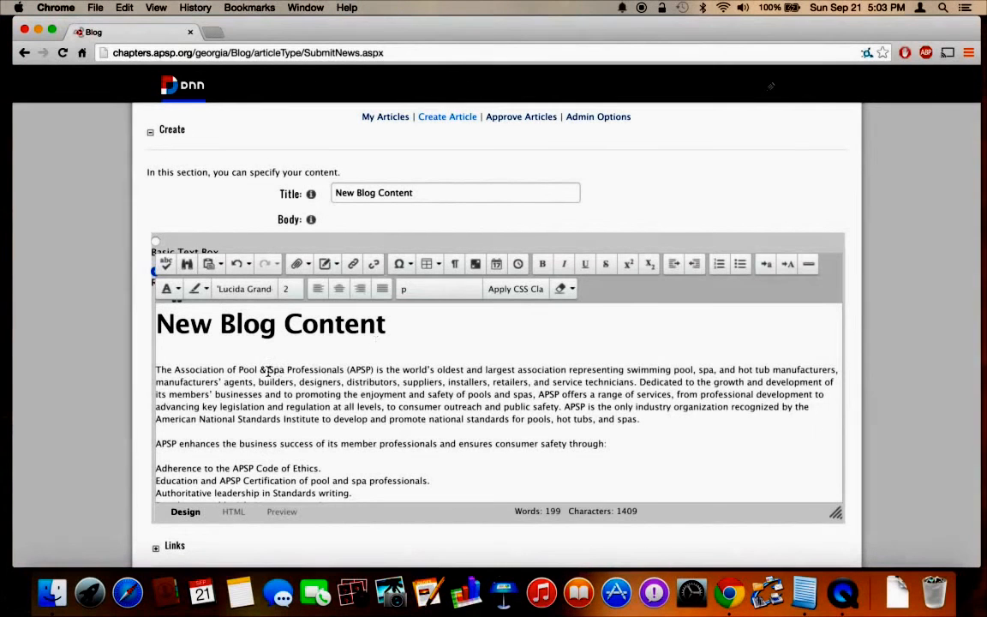
{"action": "scroll", "coordinate": [257, 409], "scroll_direction": "down", "scroll_amount": 2}
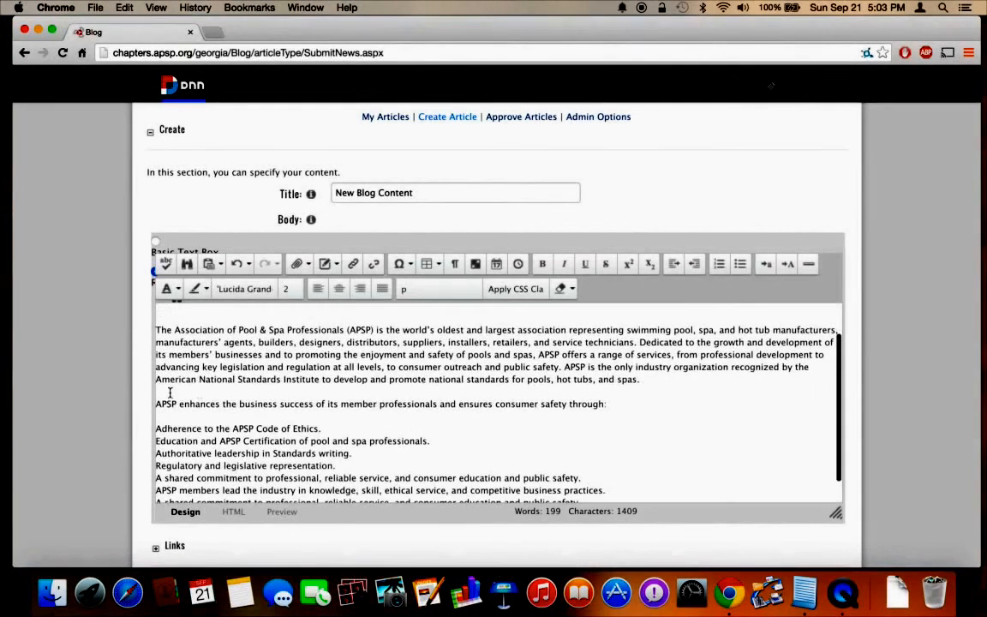
{"action": "left_click", "coordinate": [155, 428]}
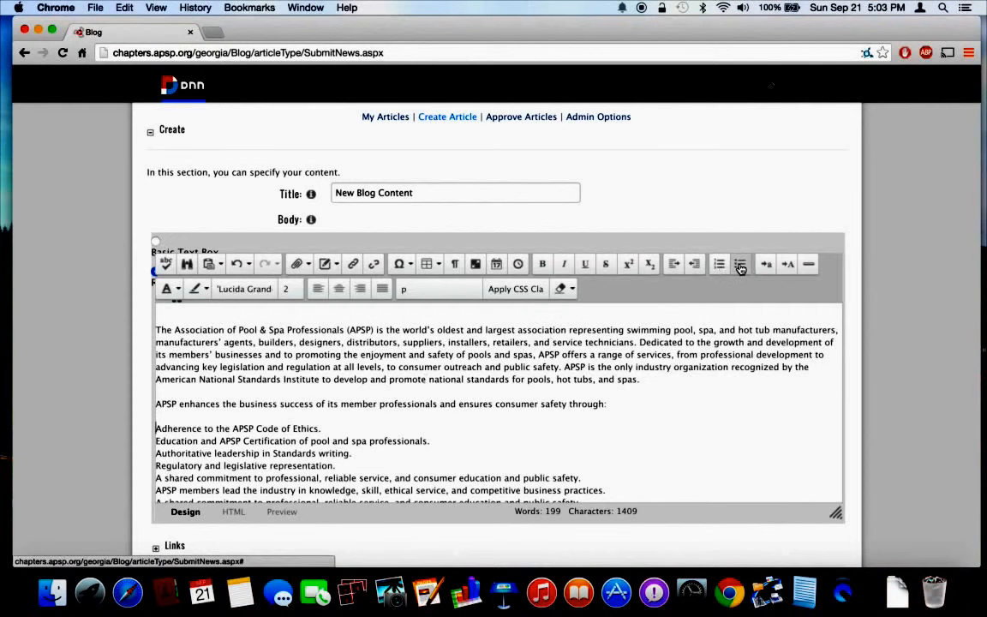
{"action": "left_click", "coordinate": [402, 388]}
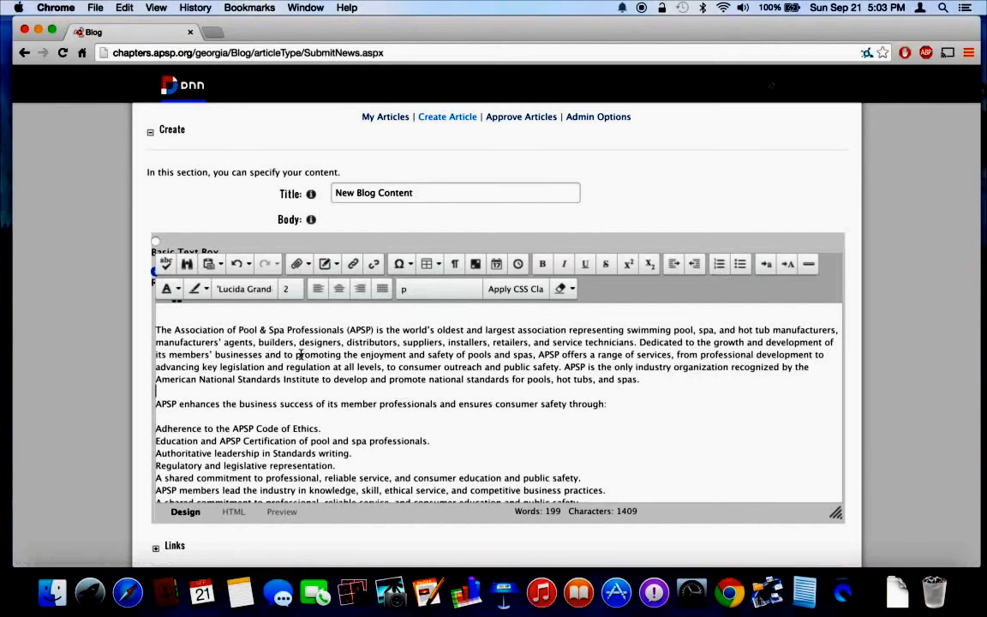
{"action": "left_click", "coordinate": [657, 385]}
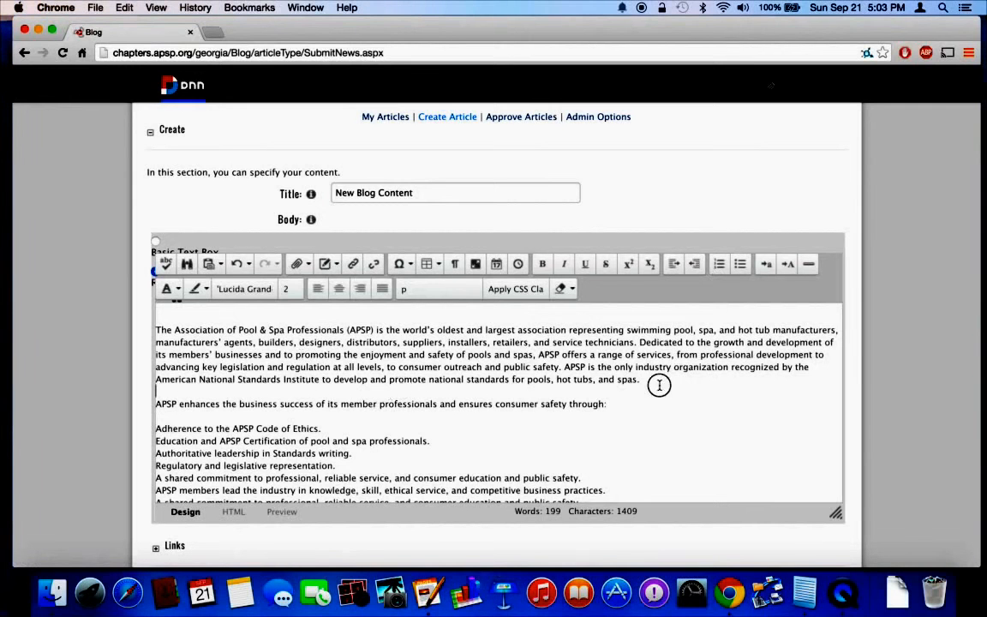
{"action": "left_click", "coordinate": [656, 384]}
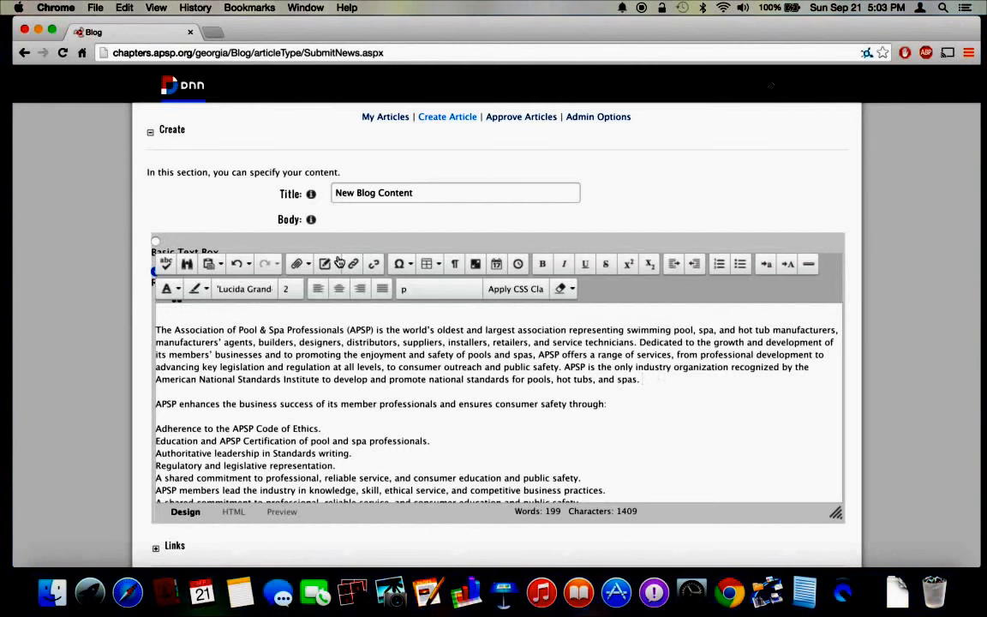
Upload Merit 38 53.jpg to /Portals/39/Images via Image Manager with Overwrite enabled.
{"action": "left_click", "coordinate": [309, 272]}
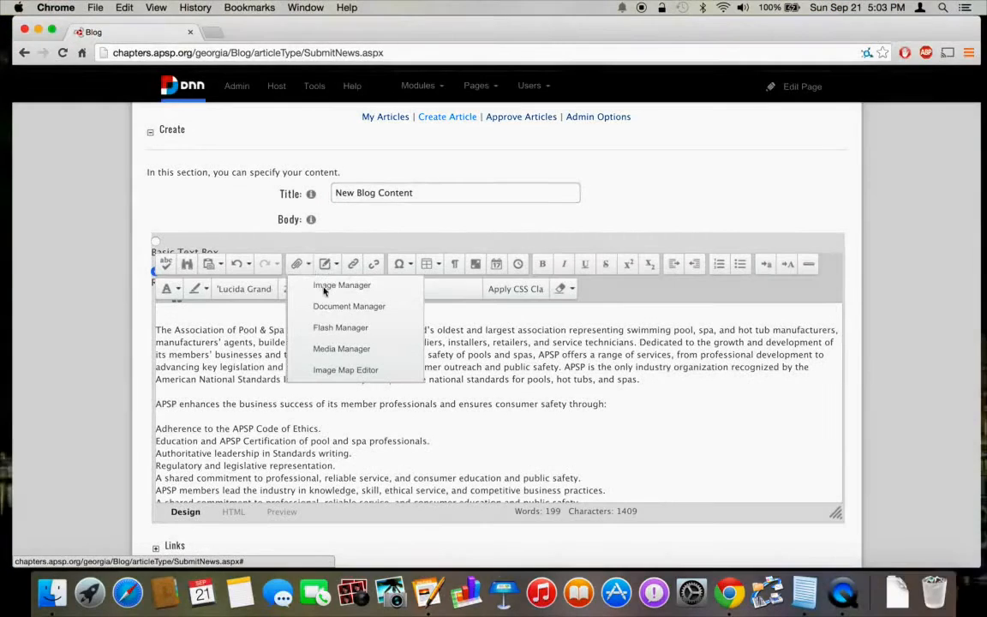
{"action": "left_click", "coordinate": [325, 287]}
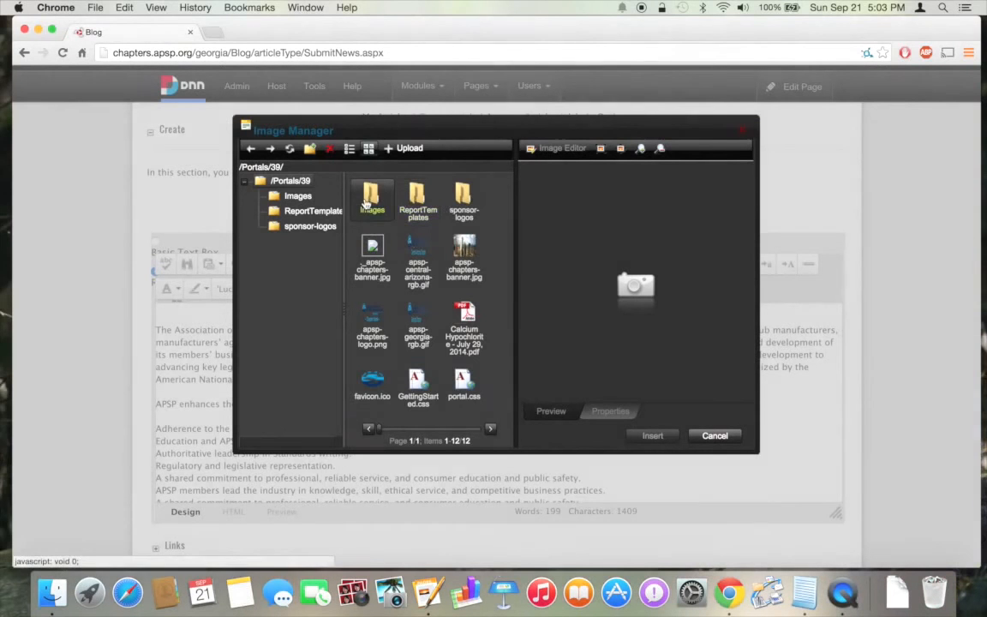
{"action": "double_click", "coordinate": [366, 202]}
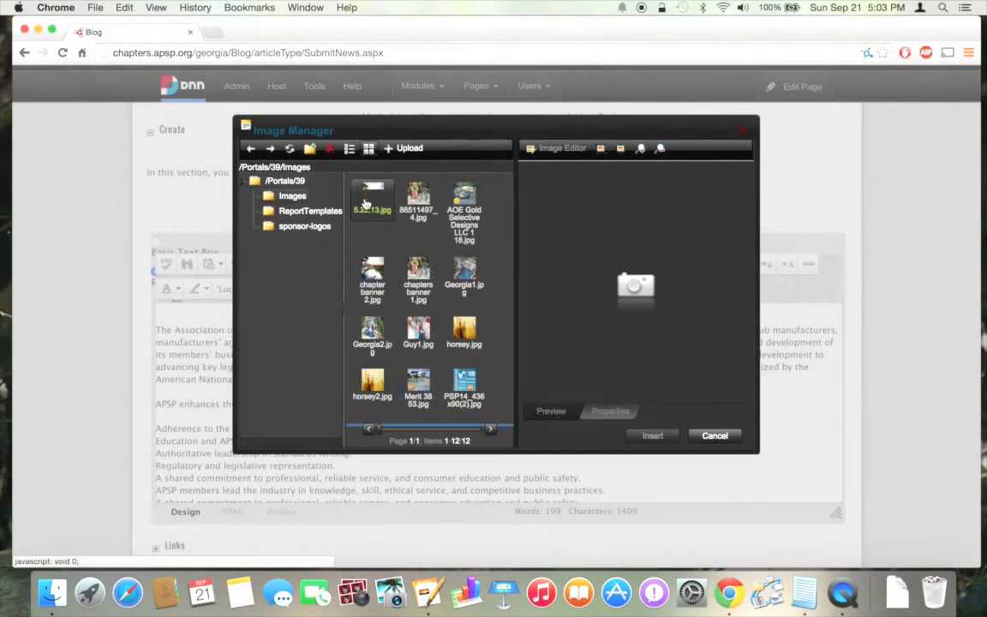
{"action": "left_click", "coordinate": [407, 149]}
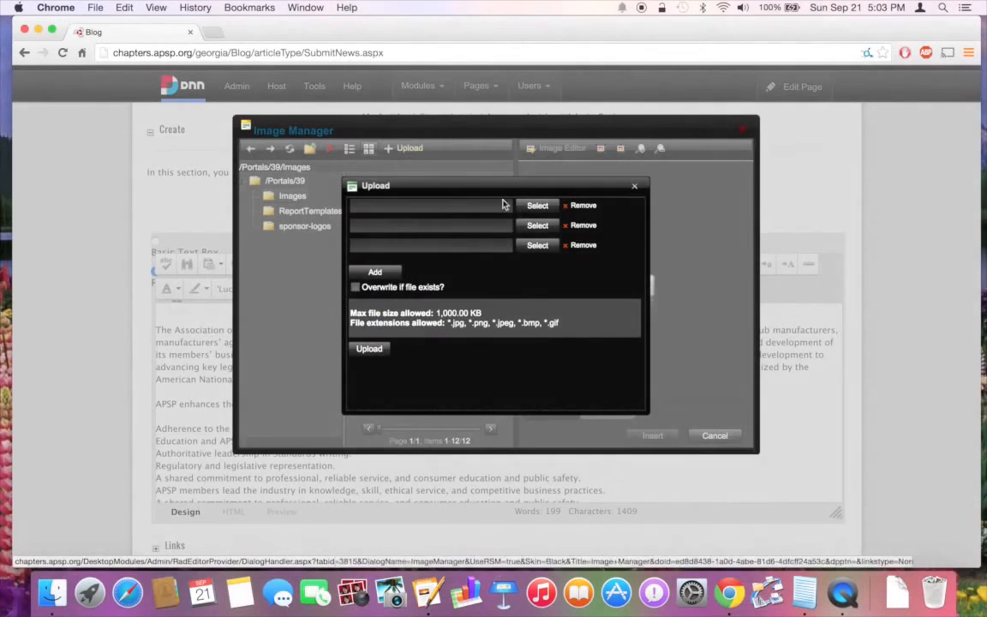
{"action": "left_click", "coordinate": [535, 206]}
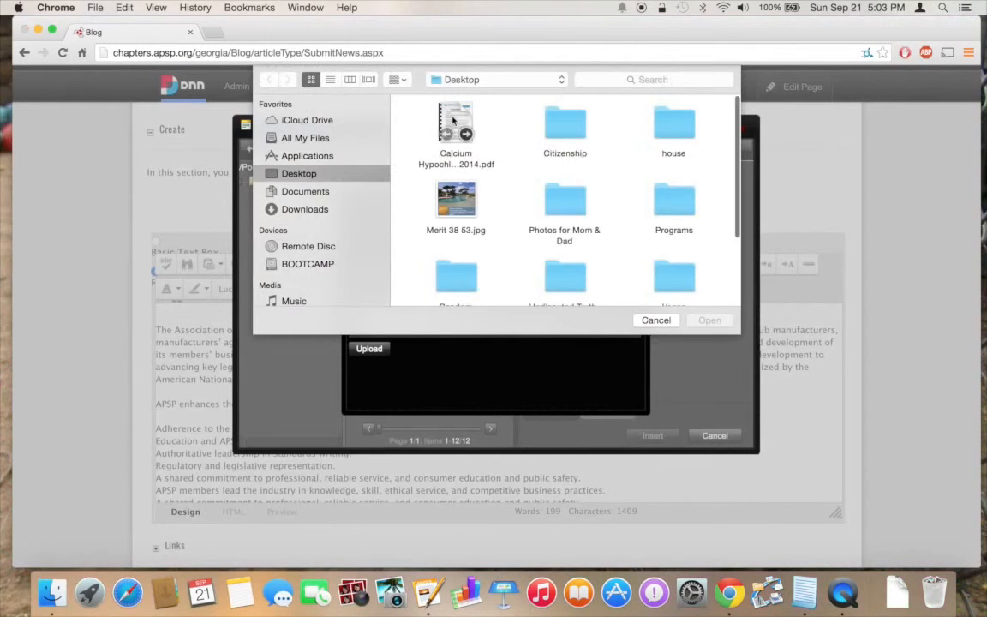
{"action": "left_click", "coordinate": [448, 197]}
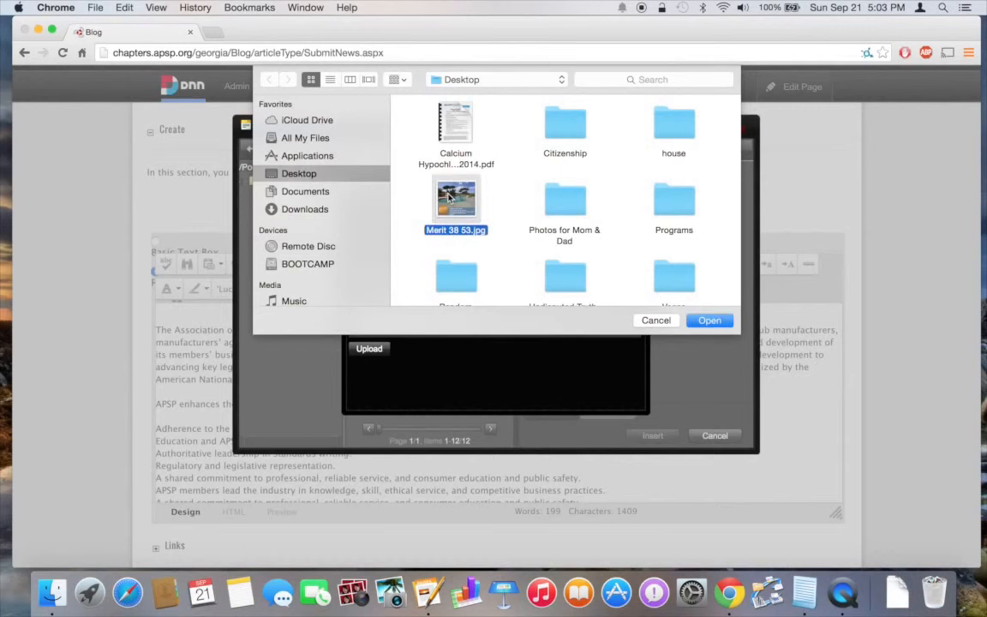
{"action": "left_click", "coordinate": [708, 319]}
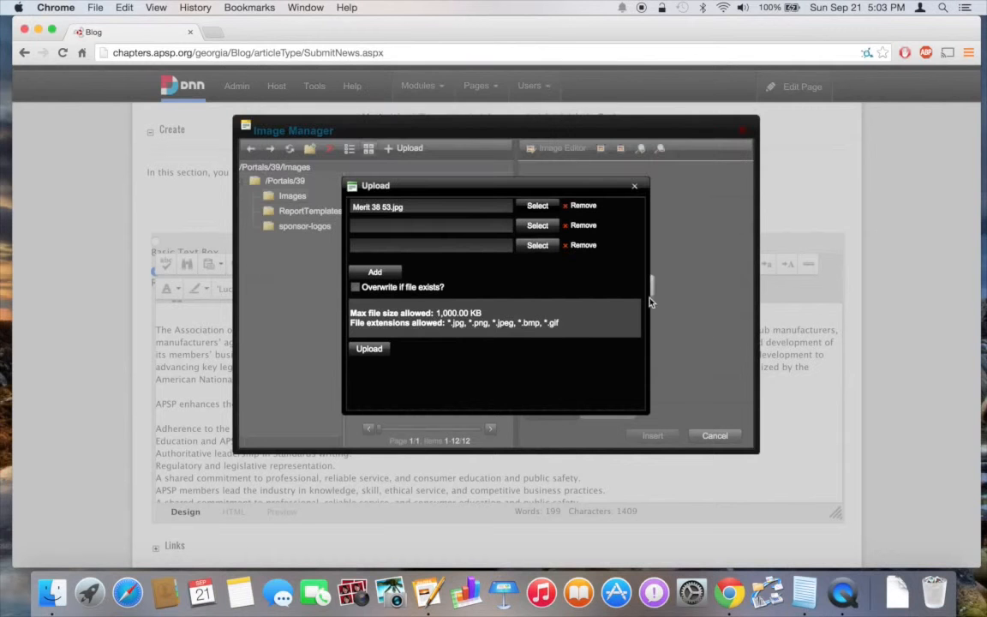
{"action": "left_click", "coordinate": [355, 288]}
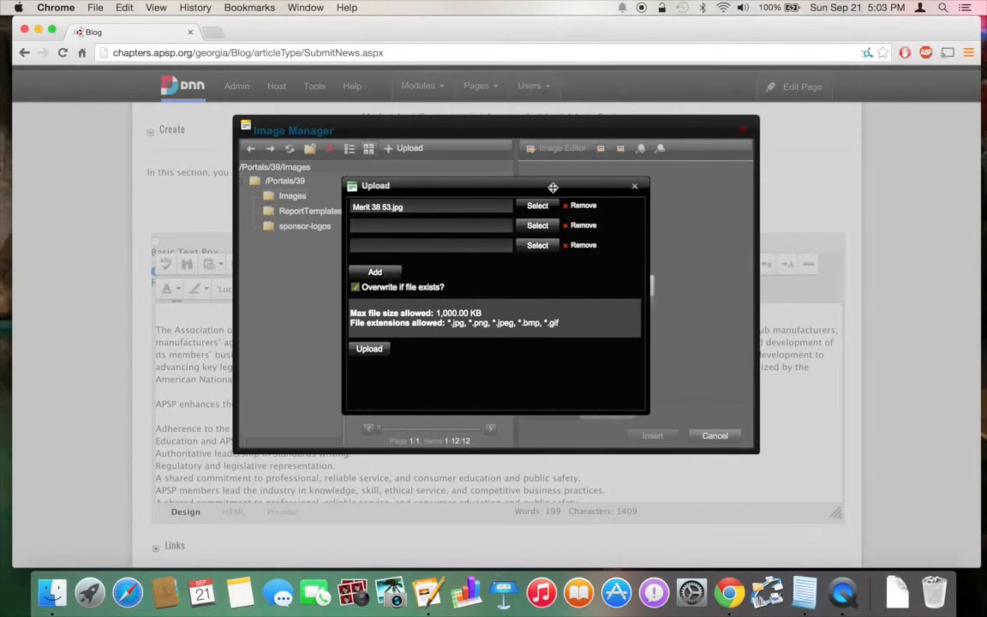
{"action": "left_click", "coordinate": [370, 349]}
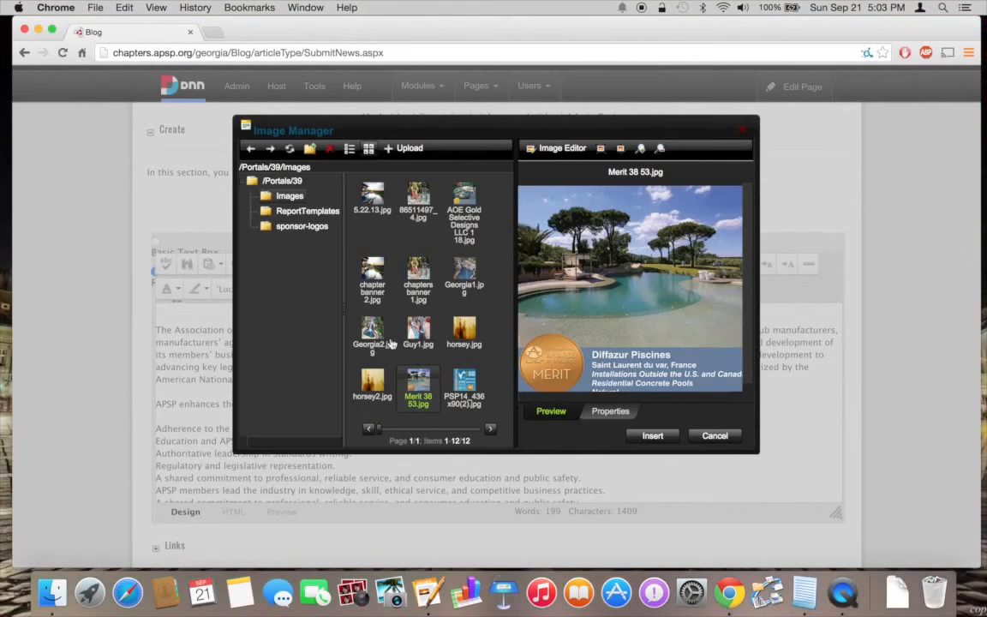
Select Georgia1.jpg in Image Manager and show its properties (1064 × 418 px).
{"action": "left_click", "coordinate": [605, 308]}
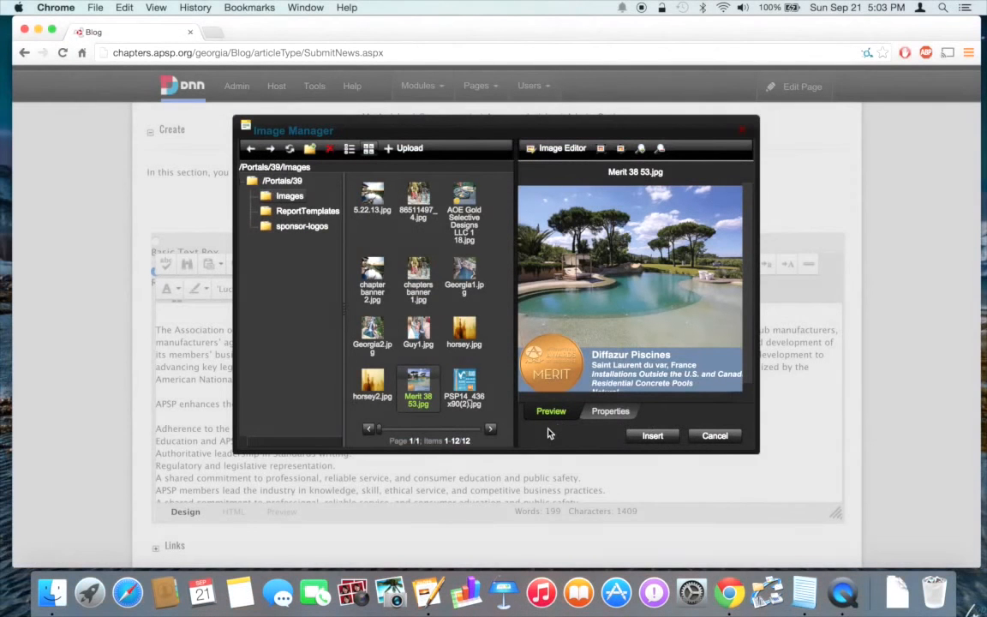
{"action": "left_click", "coordinate": [469, 271]}
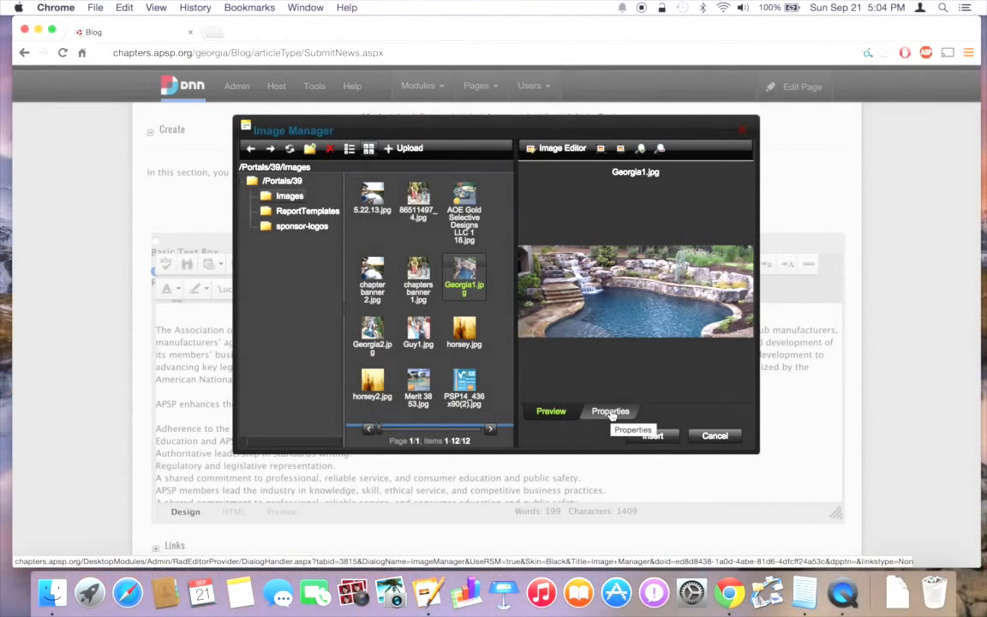
{"action": "left_click", "coordinate": [610, 412]}
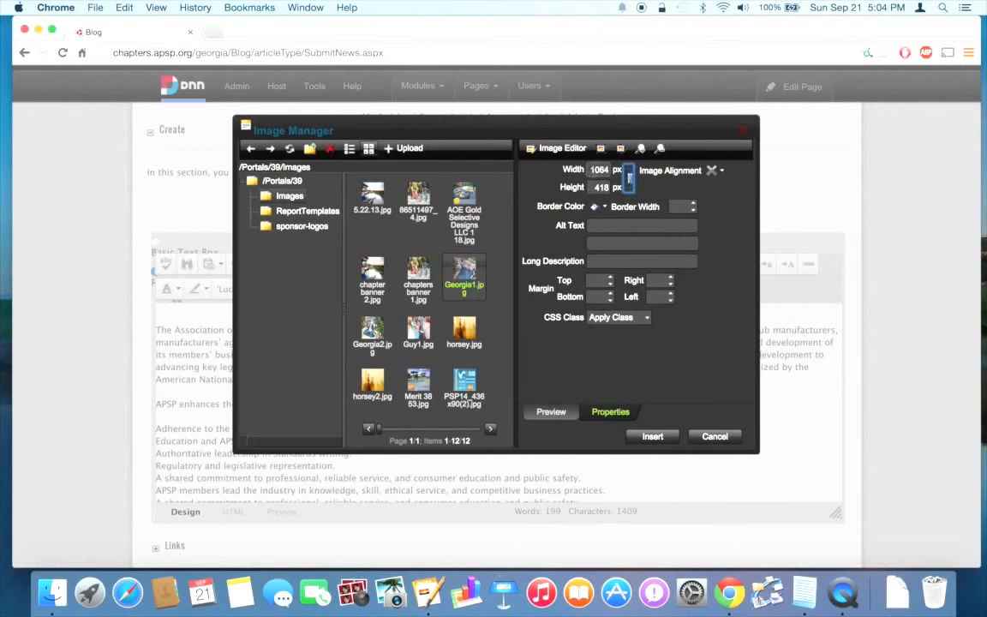
Set Georgia1.jpg to 300 px wide, right-aligned, with alt text 'Georgia Banner photo'.
{"action": "left_click", "coordinate": [599, 170]}
{"action": "left_click_drag", "start_coordinate": [610, 169], "coordinate": [591, 170]}
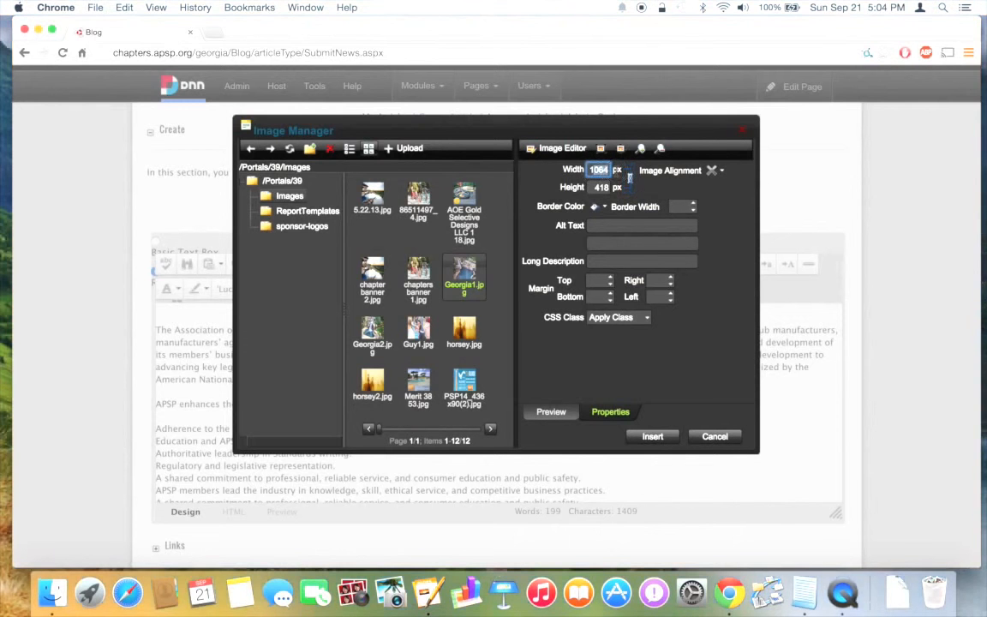
{"action": "key", "text": "BackSpace"}
{"action": "type", "text": "50"}
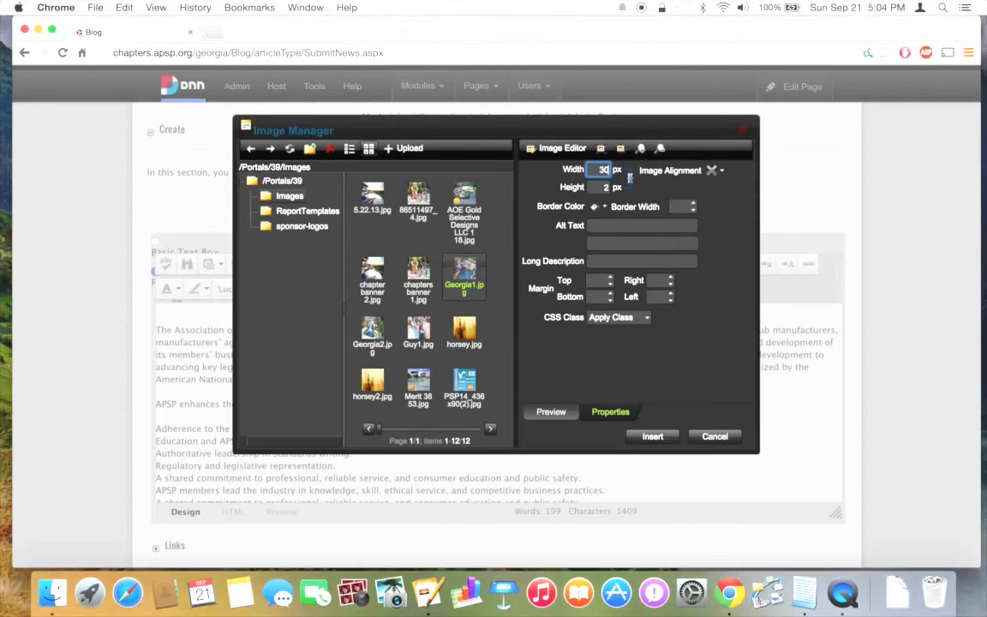
{"action": "type", "text": "0"}
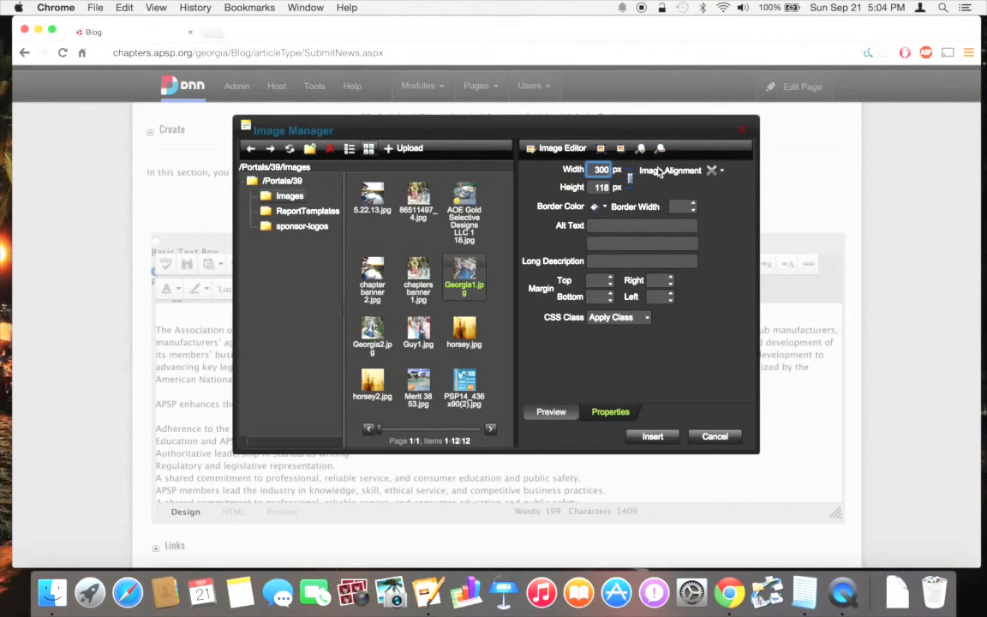
{"action": "left_click", "coordinate": [721, 170]}
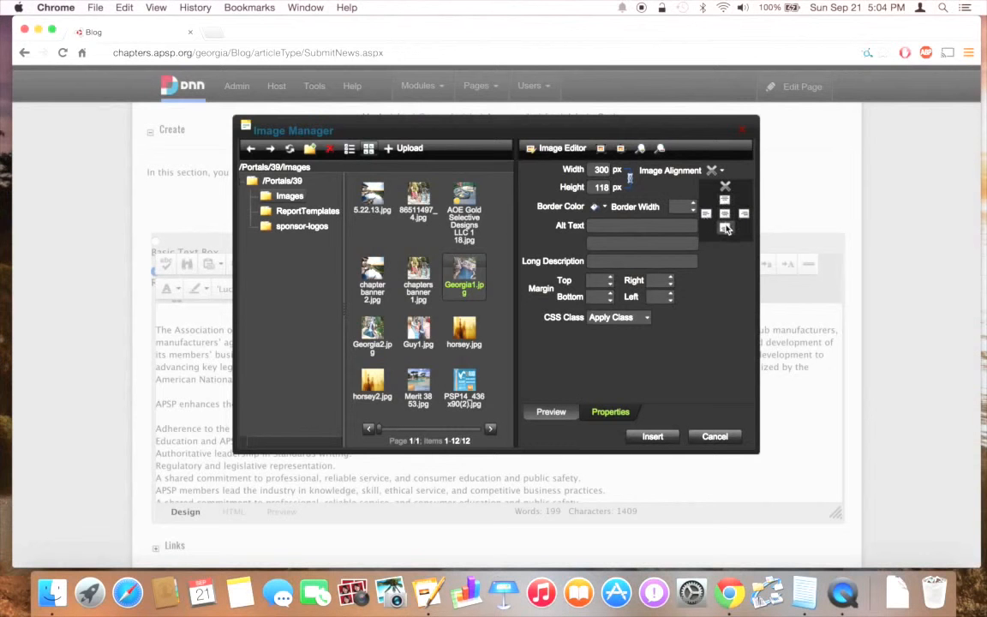
{"action": "left_click", "coordinate": [743, 215]}
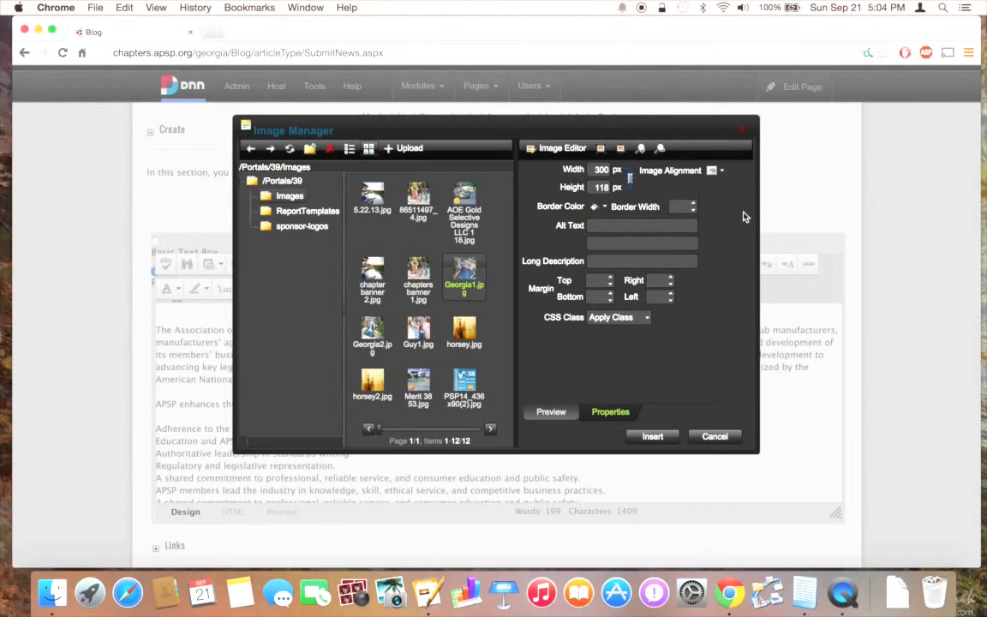
{"action": "left_click", "coordinate": [613, 223]}
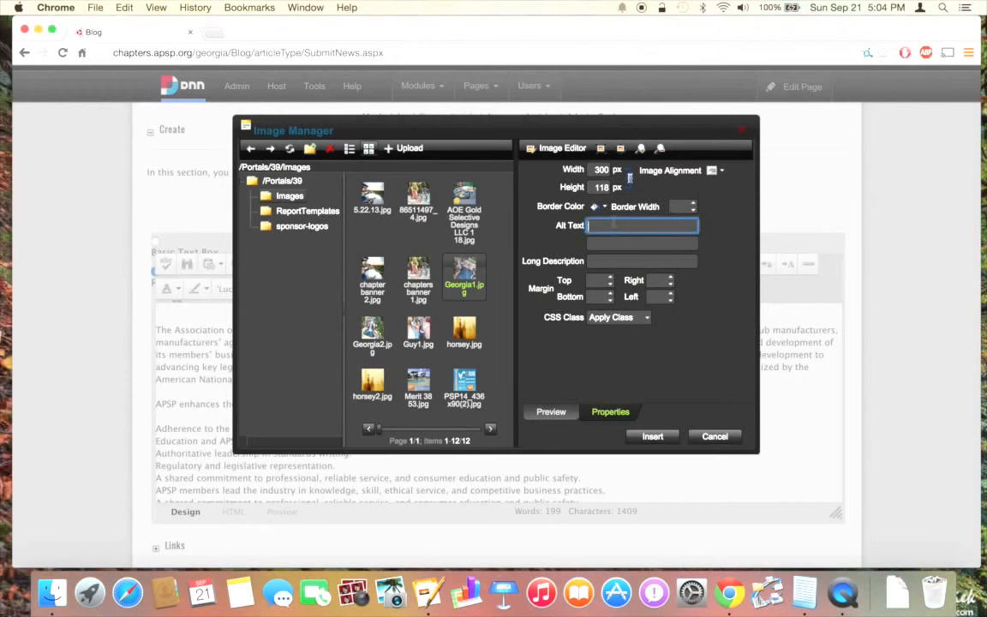
{"action": "type", "text": "Georgia "}
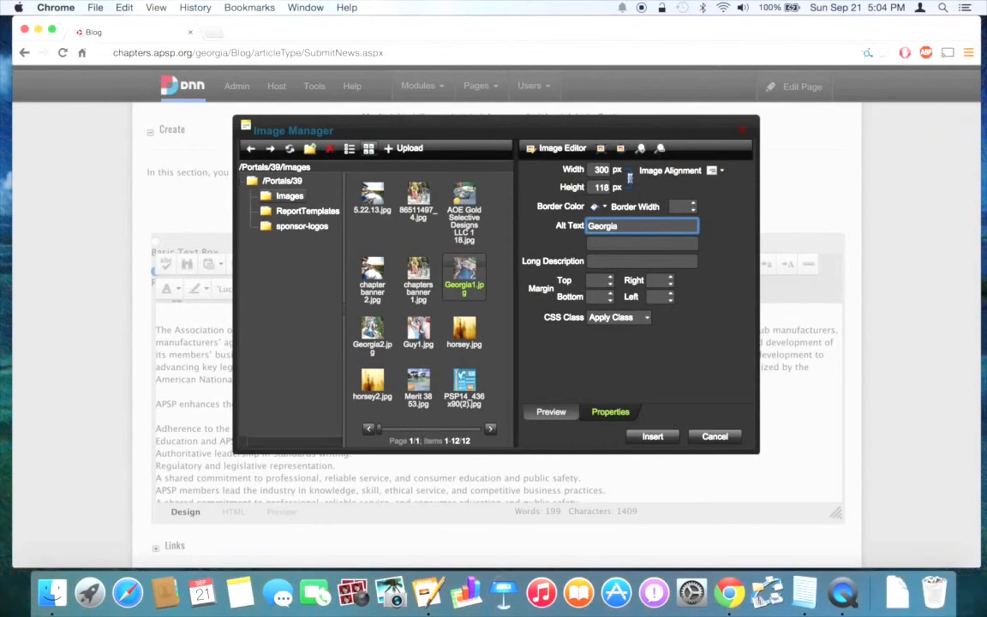
{"action": "type", "text": "Banner photo"}
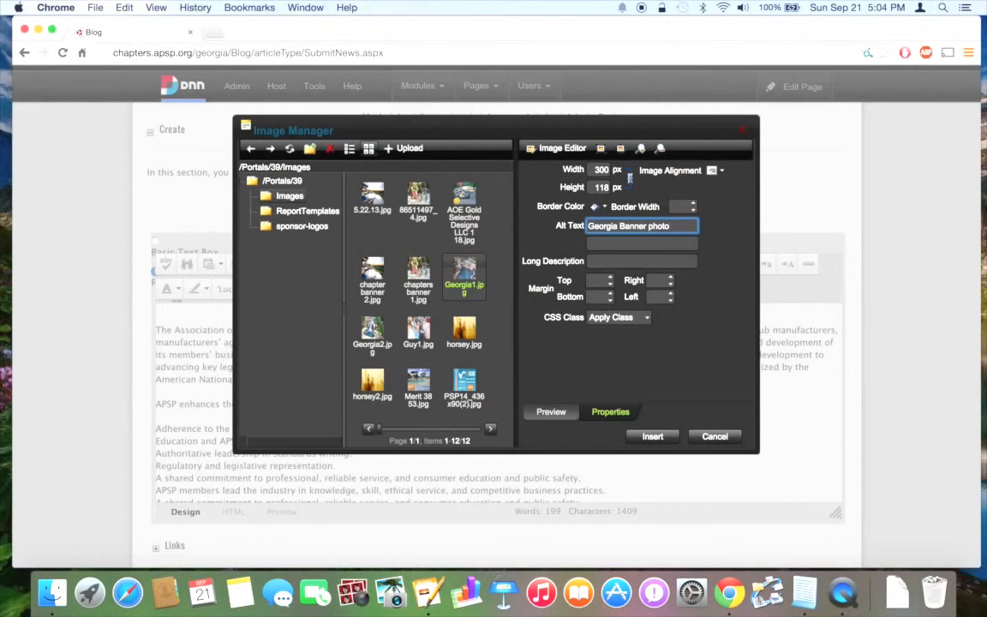
Give the image 5 px margins on all sides and insert it into the article body.
{"action": "left_click", "coordinate": [596, 281]}
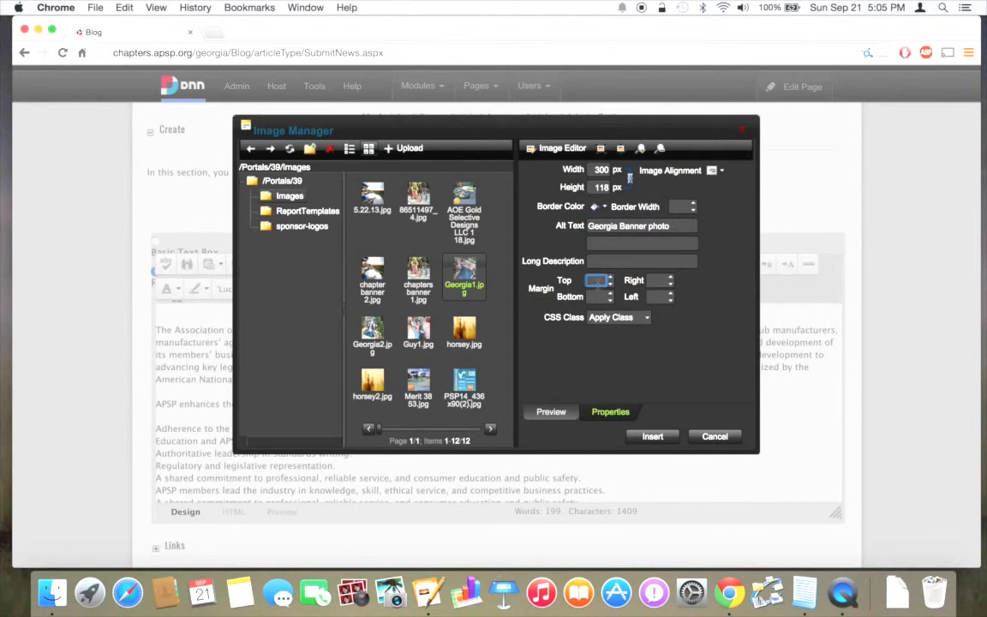
{"action": "type", "text": "5"}
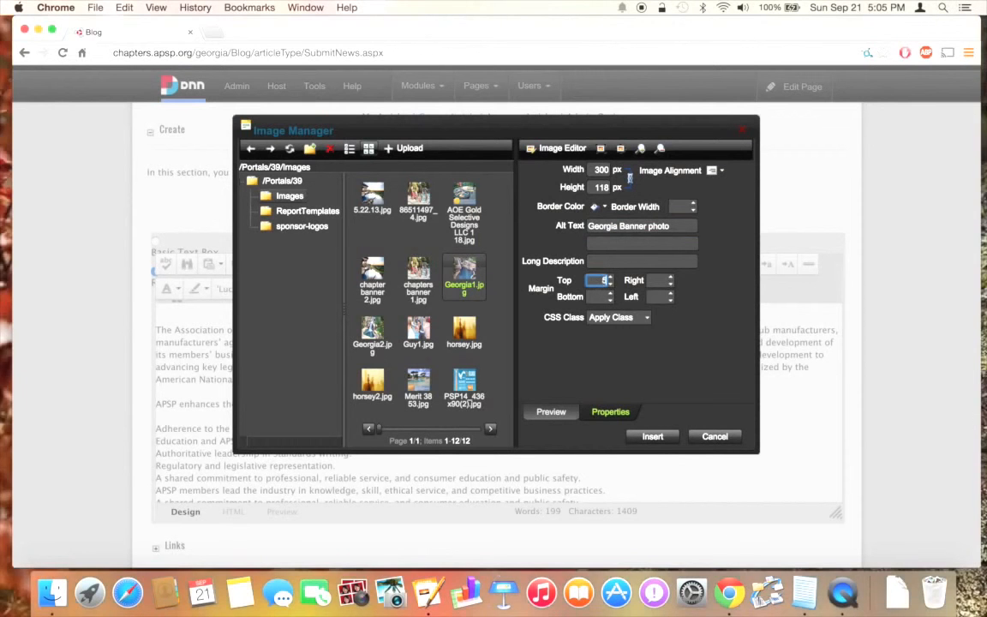
{"action": "key", "text": "Tab"}
{"action": "type", "text": "5"}
{"action": "key", "text": "Tab"}
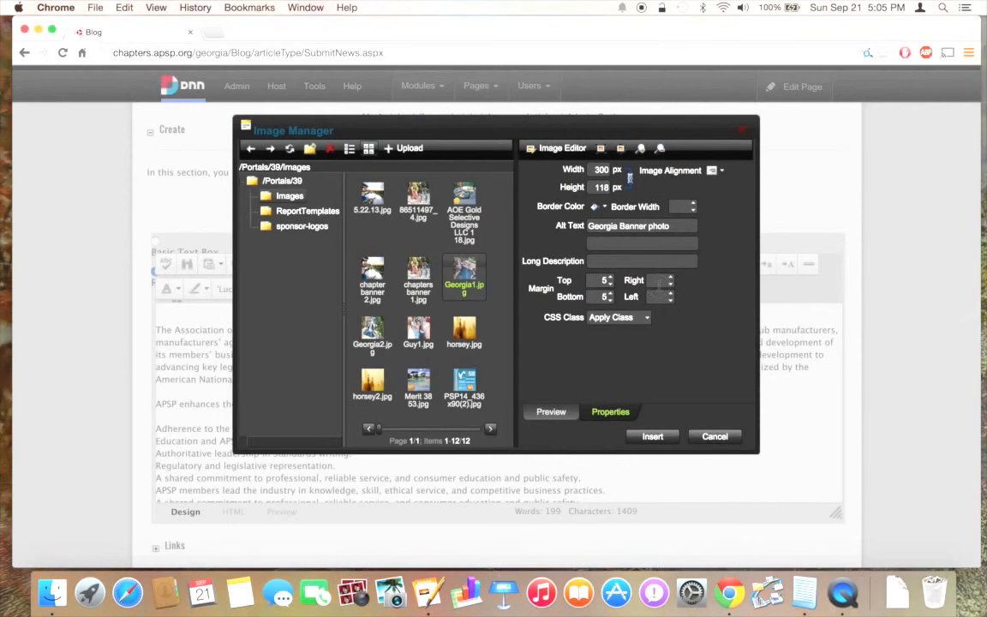
{"action": "key", "text": "Tab"}
{"action": "type", "text": "5"}
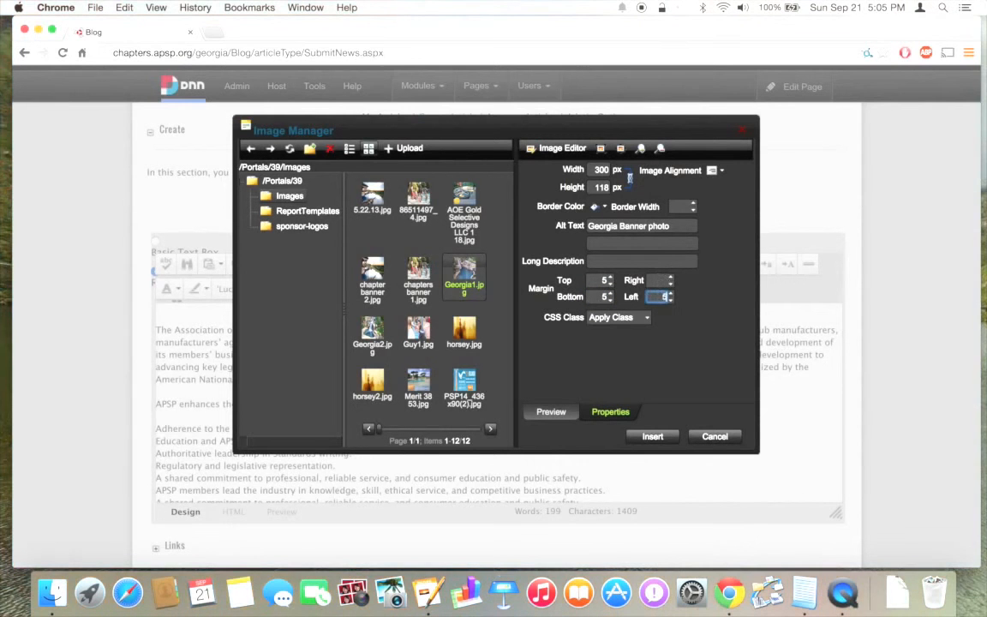
{"action": "left_click", "coordinate": [658, 281]}
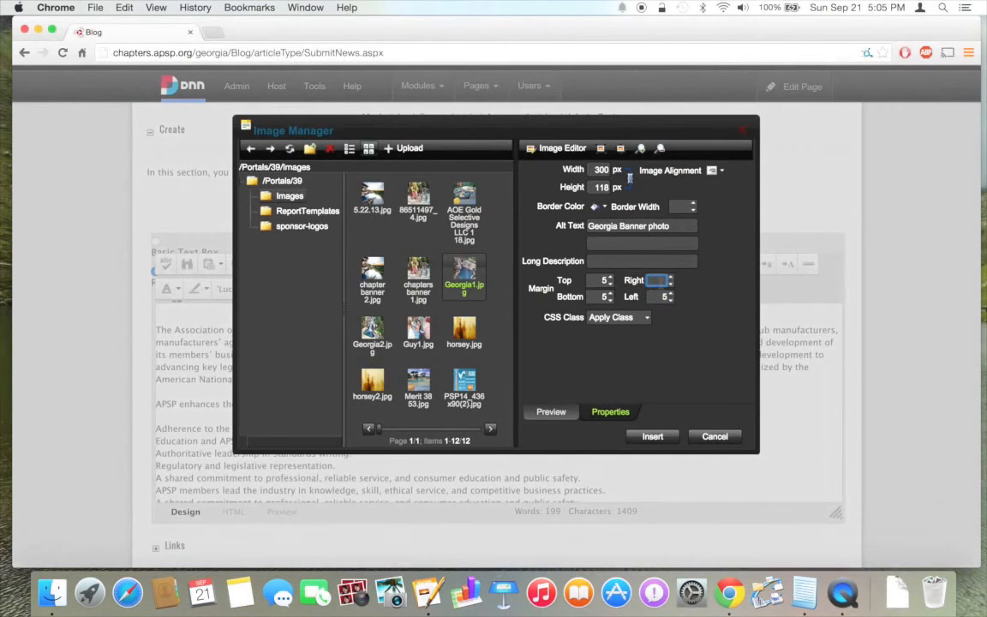
{"action": "type", "text": "5"}
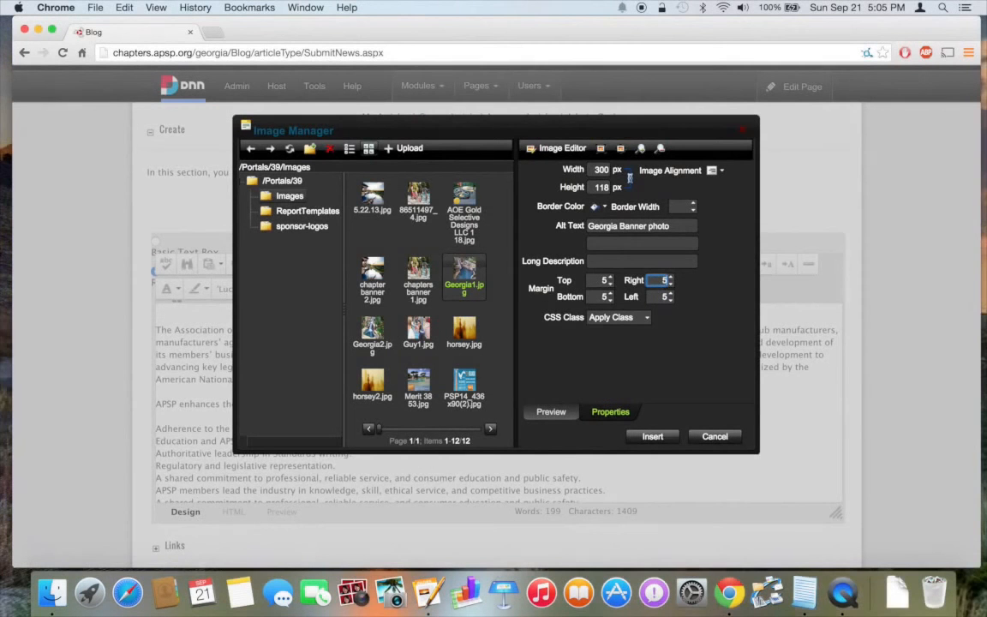
{"action": "left_click", "coordinate": [653, 436]}
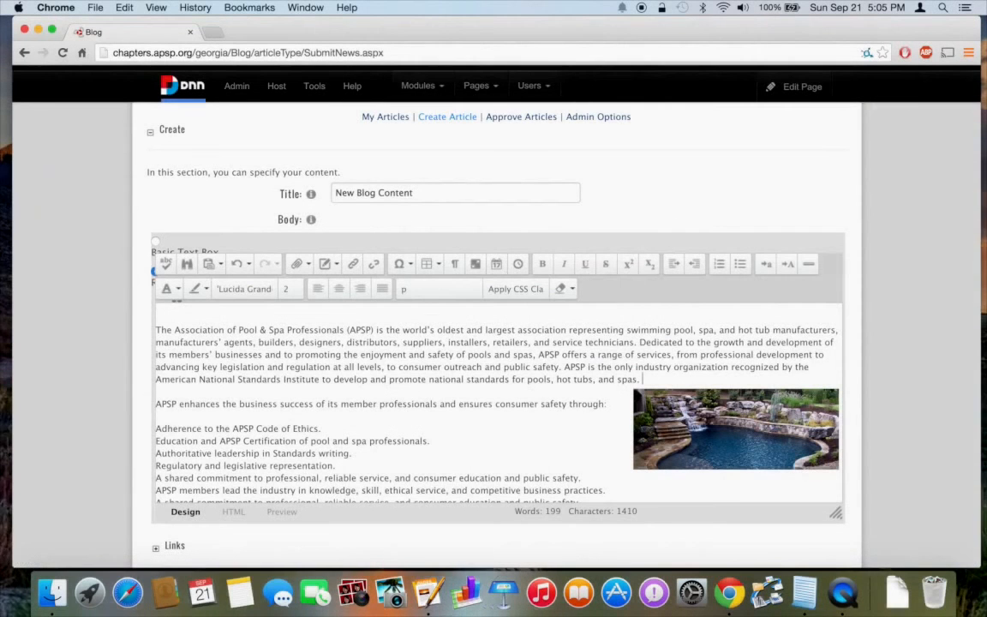
Link the 'Adherence to the APSP Code of Ethics.' line to a site document through Document Manager.
{"action": "scroll", "coordinate": [542, 442], "scroll_direction": "down", "scroll_amount": 5}
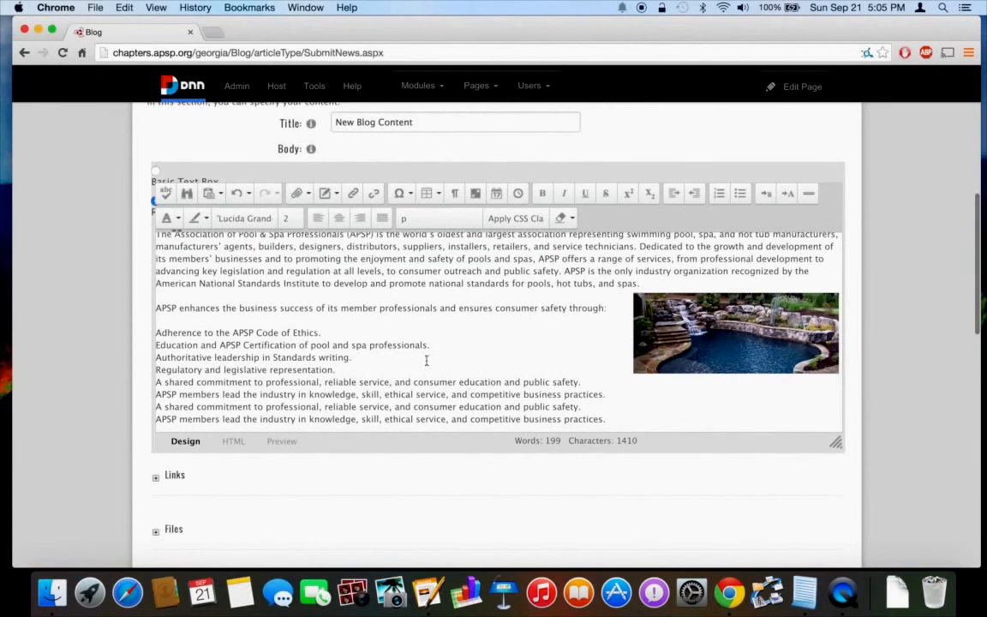
{"action": "left_click_drag", "start_coordinate": [331, 335], "coordinate": [155, 330]}
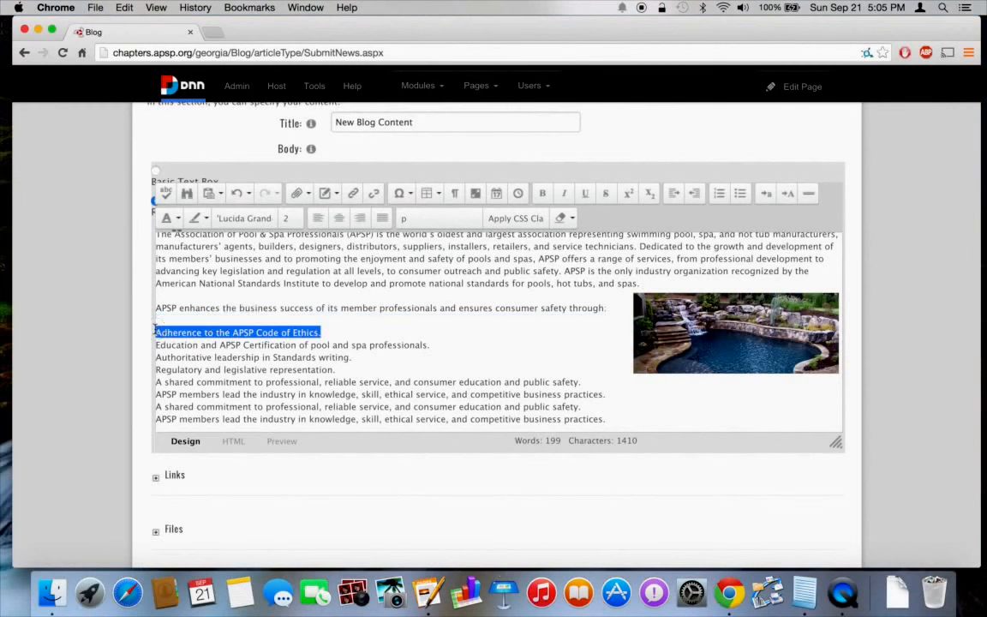
{"action": "left_click", "coordinate": [310, 194]}
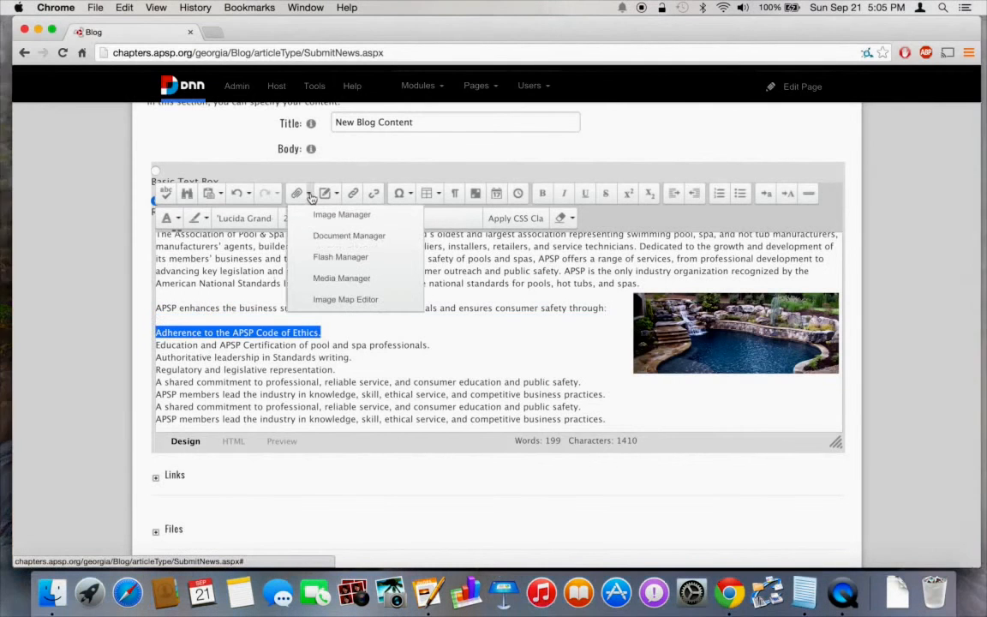
{"action": "left_click", "coordinate": [338, 238]}
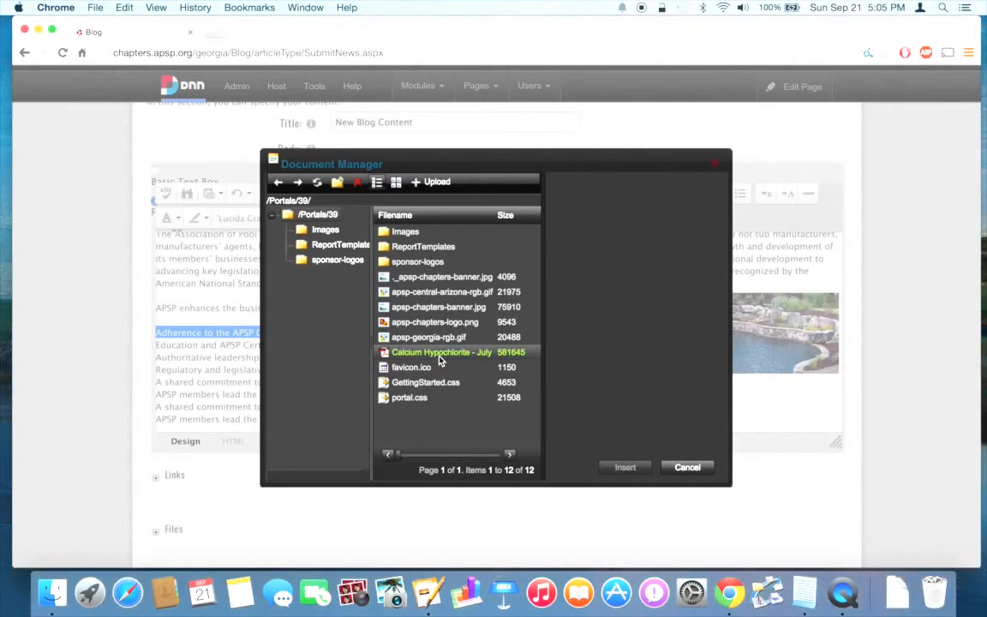
{"action": "left_click", "coordinate": [439, 360]}
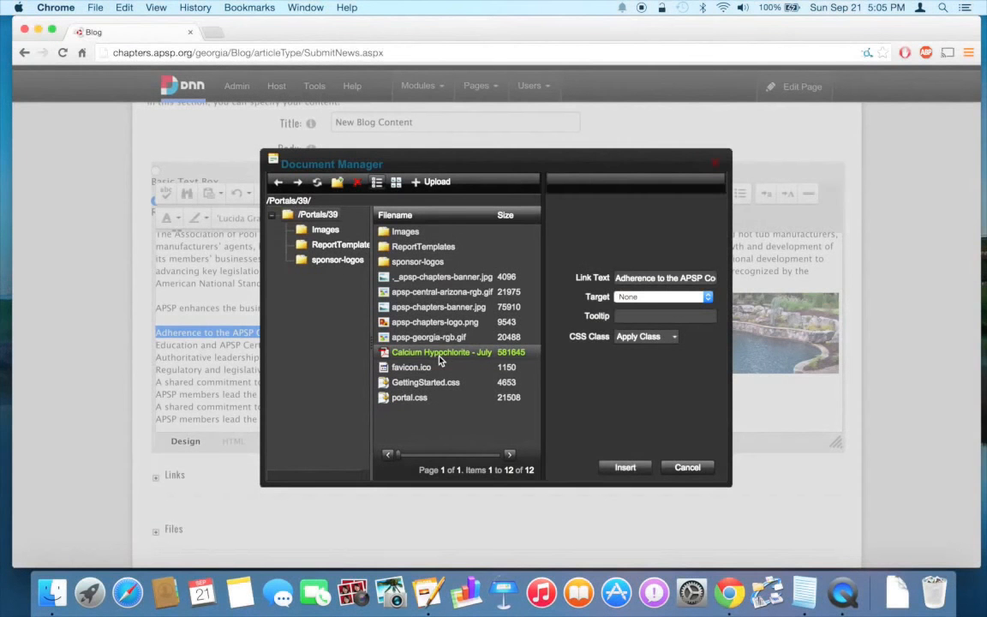
{"action": "left_click", "coordinate": [627, 467]}
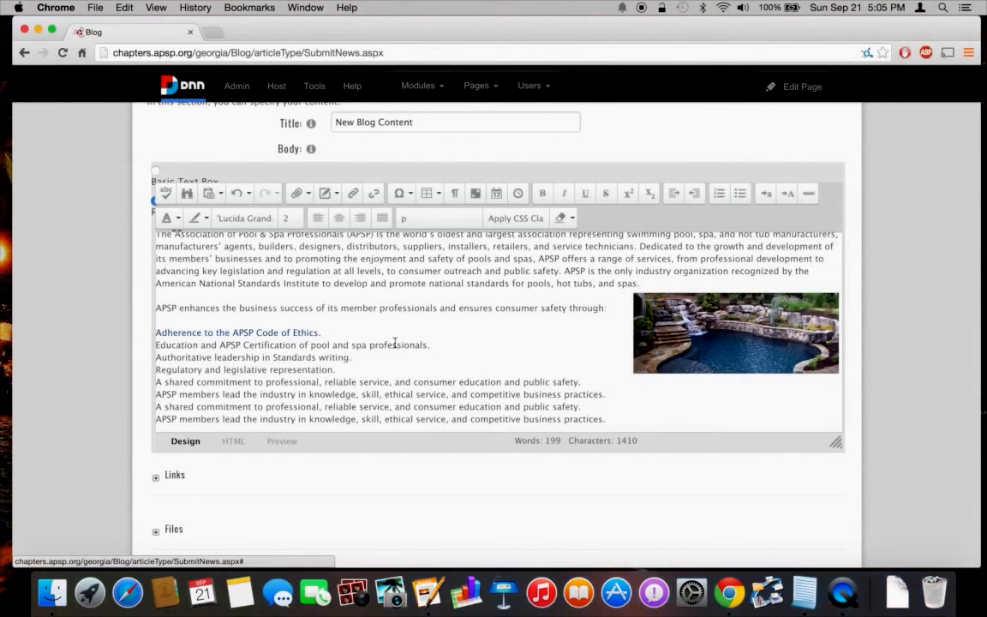
Make the 'Adherence to the APSP Code of Ethics.' line in the body bold.
{"action": "left_click_drag", "start_coordinate": [320, 333], "coordinate": [153, 337]}
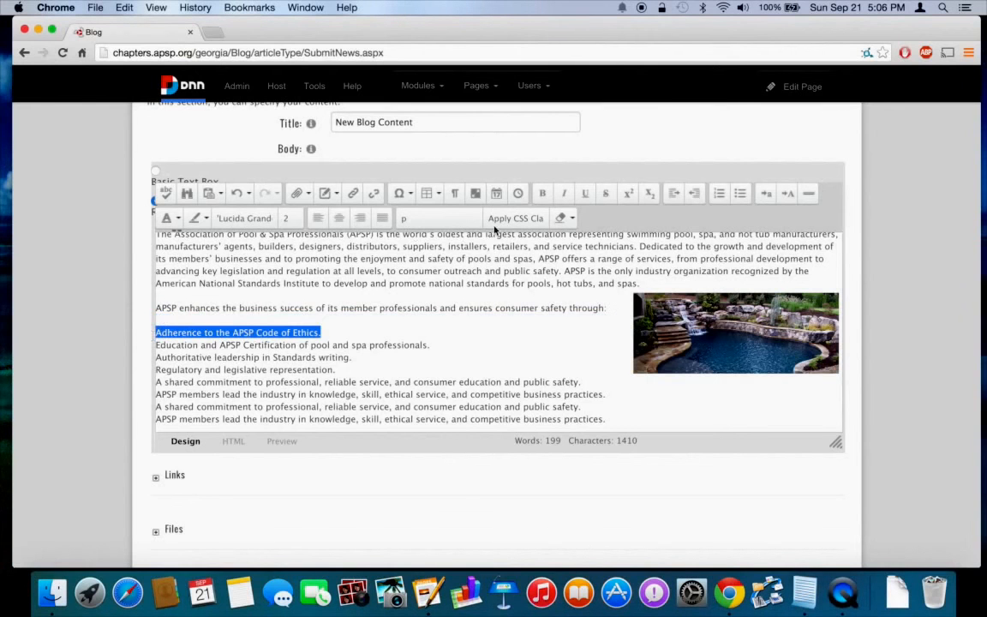
{"action": "left_click", "coordinate": [542, 193]}
{"action": "left_click", "coordinate": [412, 323]}
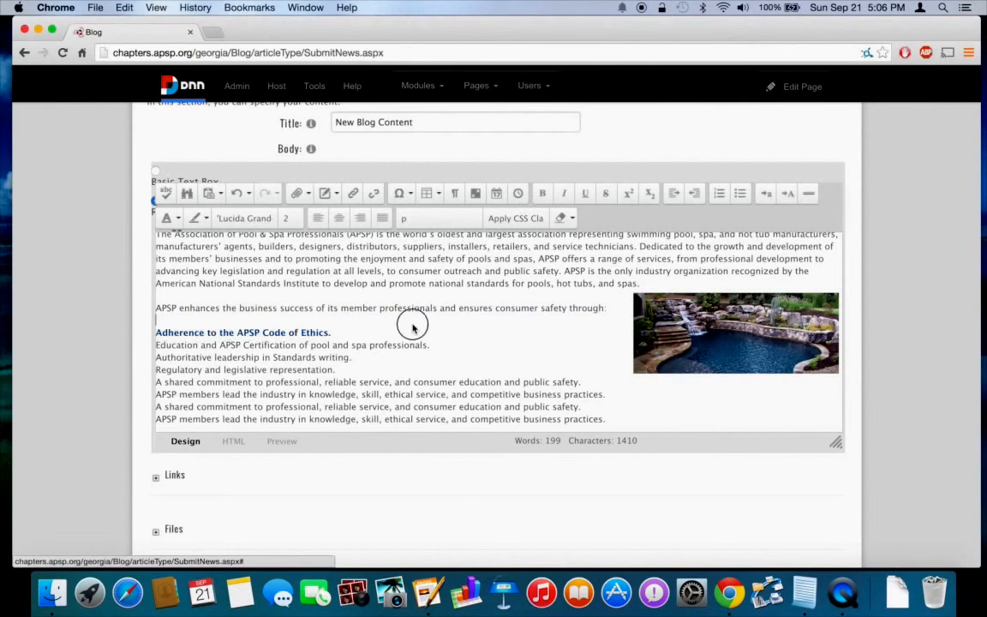
Expand the article's Summary section to reveal its empty editor.
{"action": "scroll", "coordinate": [411, 323], "scroll_direction": "down", "scroll_amount": 1}
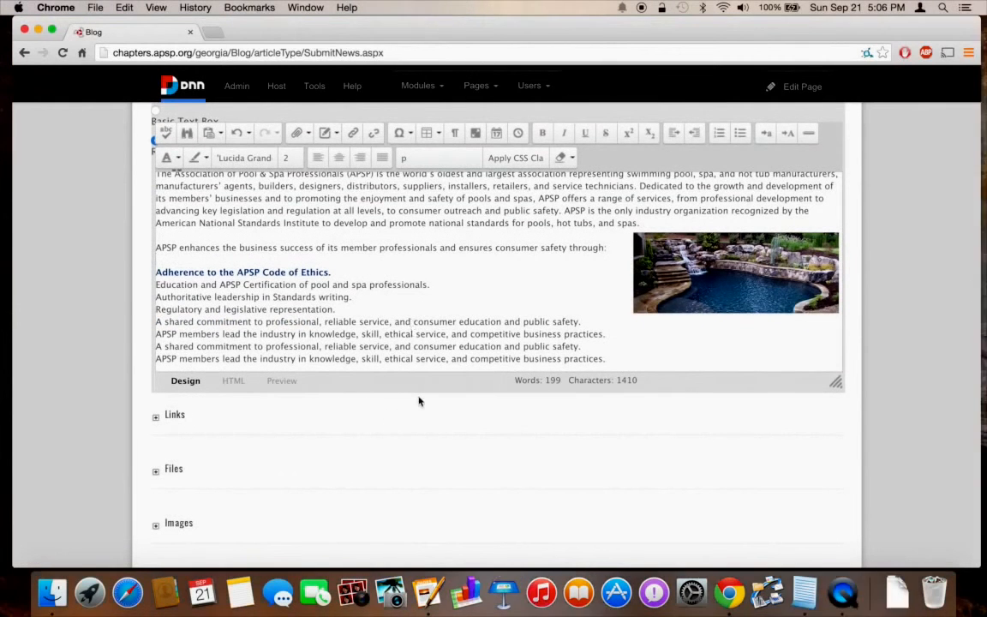
{"action": "scroll", "coordinate": [419, 400], "scroll_direction": "down", "scroll_amount": 2}
{"action": "scroll", "coordinate": [419, 400], "scroll_direction": "down", "scroll_amount": 4}
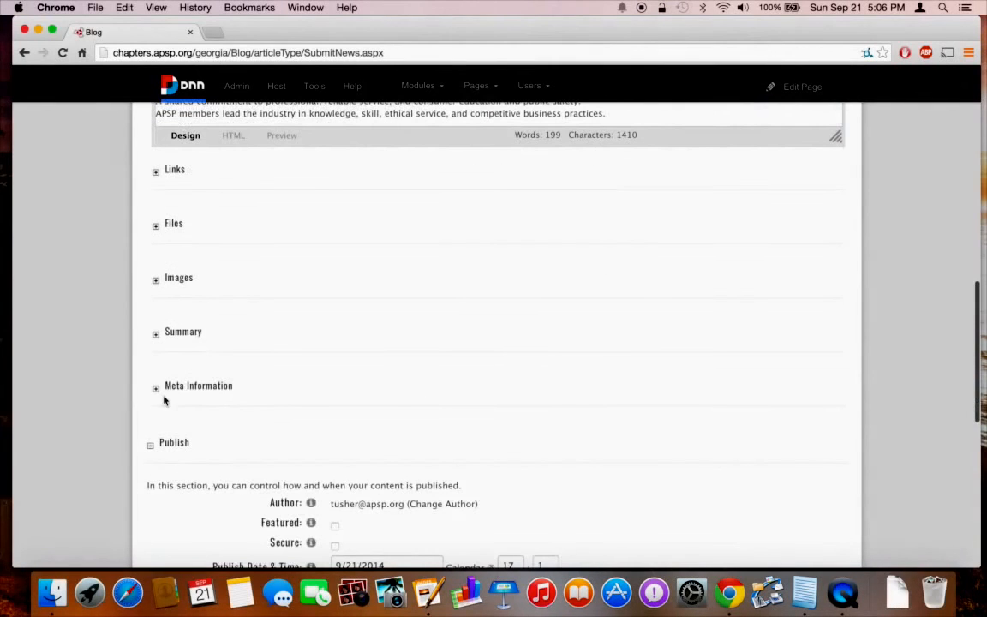
{"action": "left_click", "coordinate": [158, 340]}
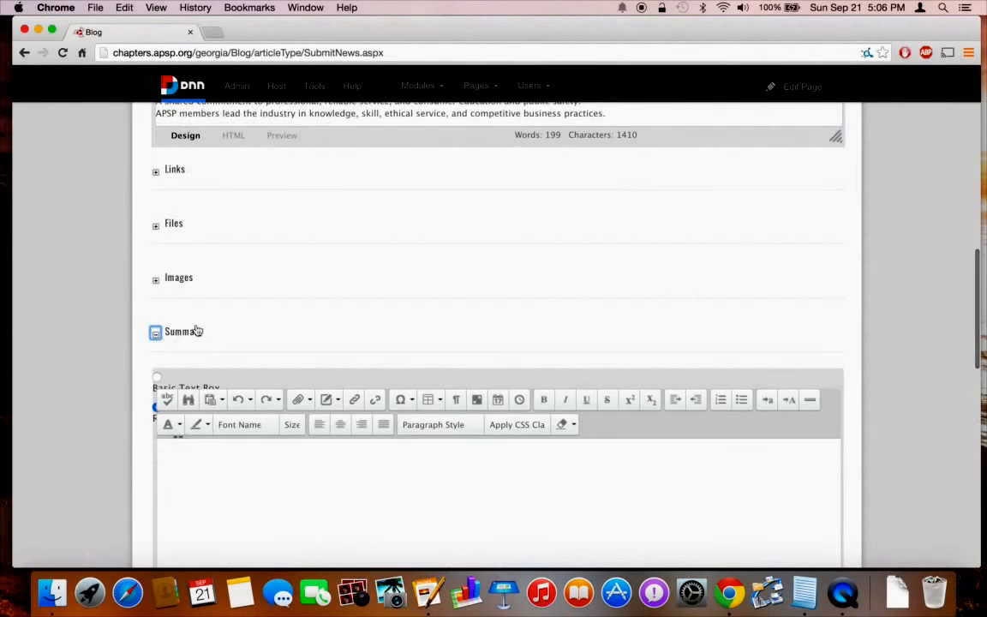
Copy the opening of the article body's intro paragraph.
{"action": "scroll", "coordinate": [331, 363], "scroll_direction": "up", "scroll_amount": 3}
{"action": "scroll", "coordinate": [289, 247], "scroll_direction": "up", "scroll_amount": 1}
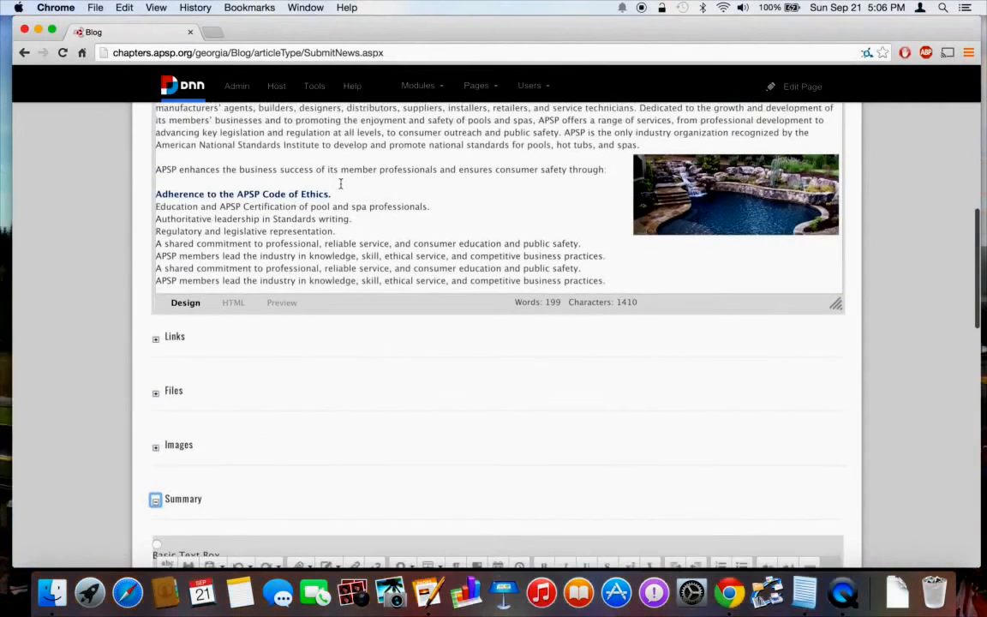
{"action": "scroll", "coordinate": [436, 186], "scroll_direction": "up", "scroll_amount": 4}
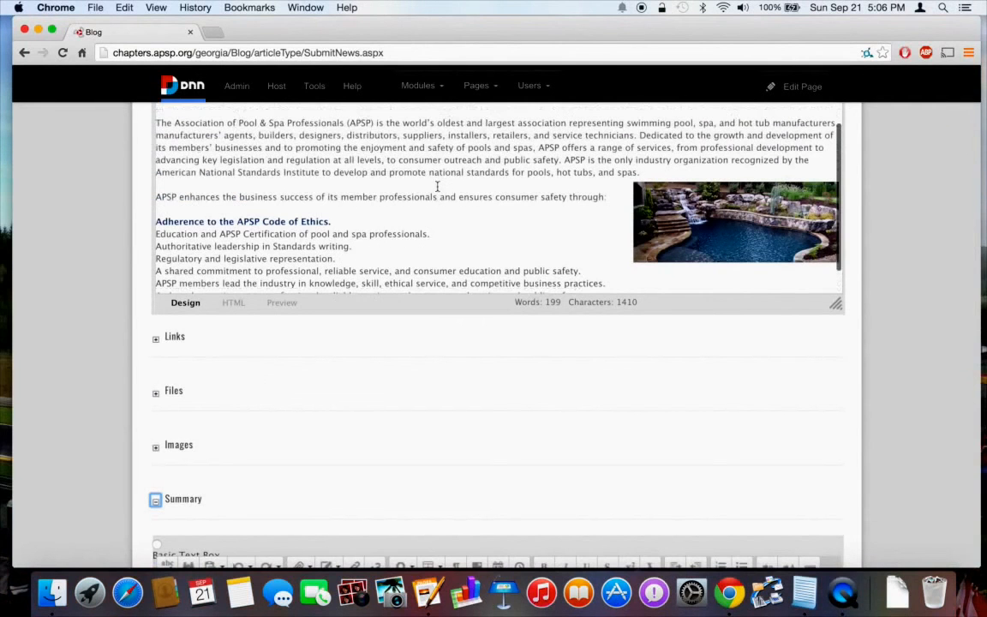
{"action": "scroll", "coordinate": [437, 187], "scroll_direction": "up", "scroll_amount": 2}
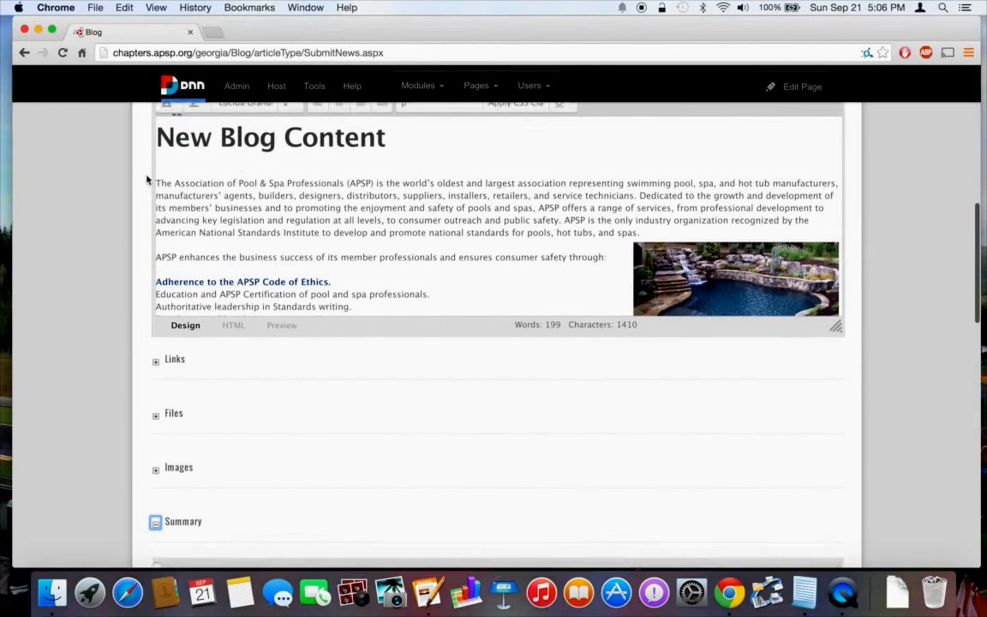
{"action": "left_click_drag", "start_coordinate": [157, 192], "coordinate": [637, 216]}
{"action": "key", "text": "super+c"}
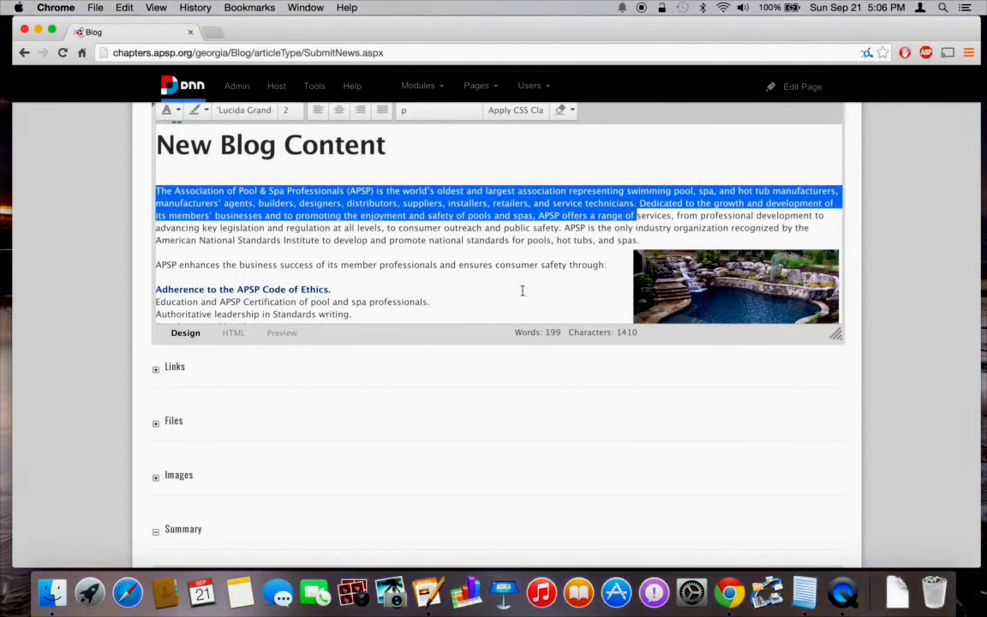
Paste it into the Summary, trimmed to end 'safety of pools...', followed by a new line.
{"action": "scroll", "coordinate": [522, 288], "scroll_direction": "down", "scroll_amount": 6}
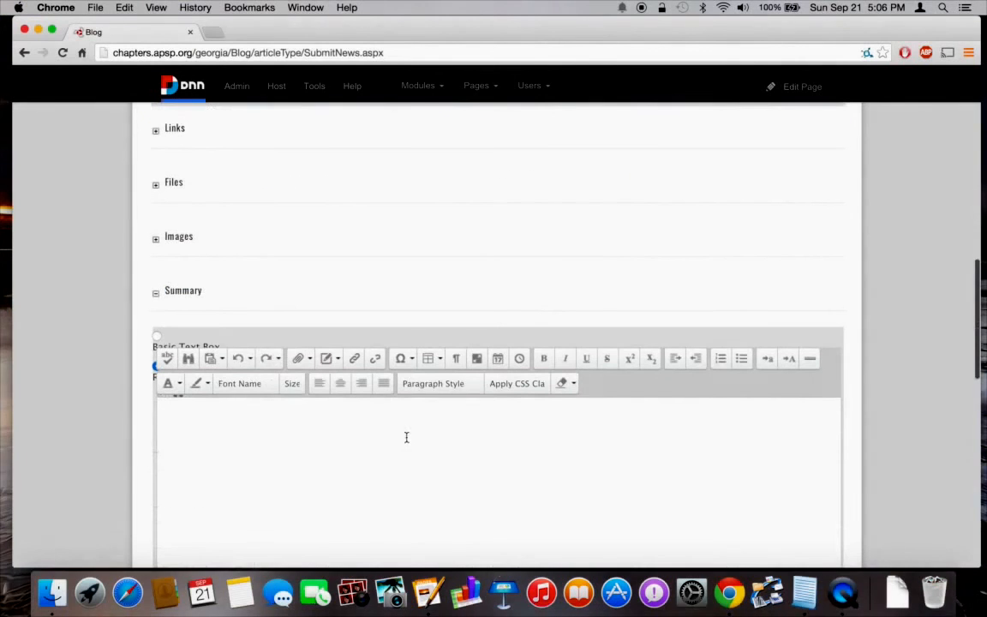
{"action": "left_click", "coordinate": [406, 436]}
{"action": "key", "text": "super+v"}
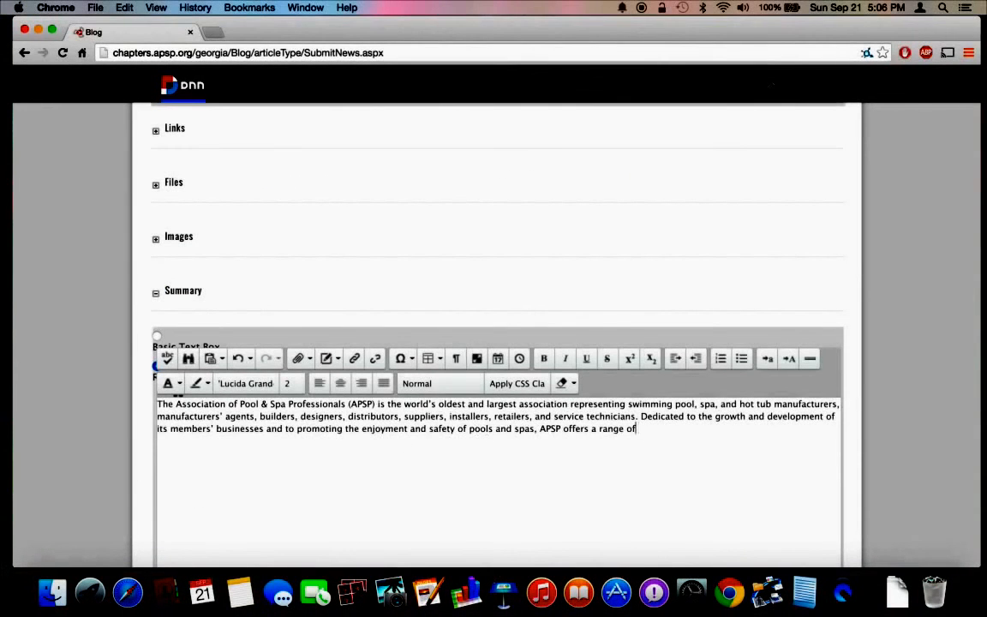
{"action": "key", "text": "BackSpace"}
{"action": "key", "text": "BackSpace"}
{"action": "key", "text": "BackSpace"}
{"action": "key", "text": "BackSpace"}
{"action": "key", "text": "BackSpace"}
{"action": "key", "text": "BackSpace"}
{"action": "key", "text": "BackSpace"}
{"action": "key", "text": "BackSpace"}
{"action": "key", "text": "BackSpace"}
{"action": "key", "text": "BackSpace"}
{"action": "key", "text": "BackSpace"}
{"action": "key", "text": "BackSpace"}
{"action": "key", "text": "BackSpace"}
{"action": "key", "text": "BackSpace"}
{"action": "key", "text": "BackSpace"}
{"action": "key", "text": "BackSpace"}
{"action": "key", "text": "BackSpace"}
{"action": "key", "text": "BackSpace"}
{"action": "key", "text": "BackSpace"}
{"action": "key", "text": "BackSpace"}
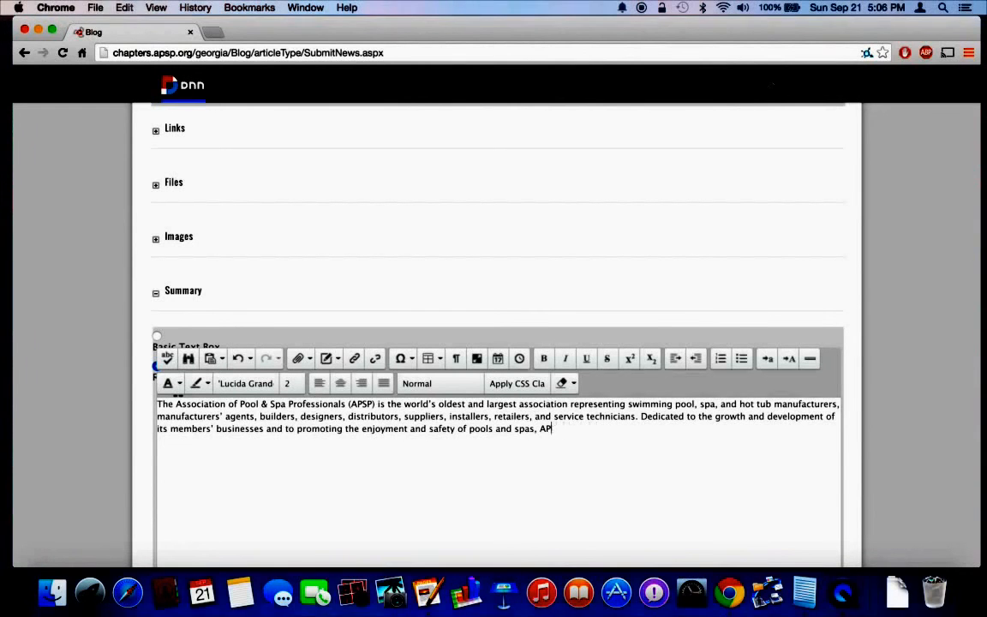
{"action": "key", "text": "BackSpace"}
{"action": "key", "text": "BackSpace"}
{"action": "key", "text": "BackSpace"}
{"action": "key", "text": "BackSpace"}
{"action": "key", "text": "BackSpace"}
{"action": "key", "text": "BackSpace"}
{"action": "key", "text": "BackSpace"}
{"action": "key", "text": "BackSpace"}
{"action": "key", "text": "BackSpace"}
{"action": "key", "text": "BackSpace"}
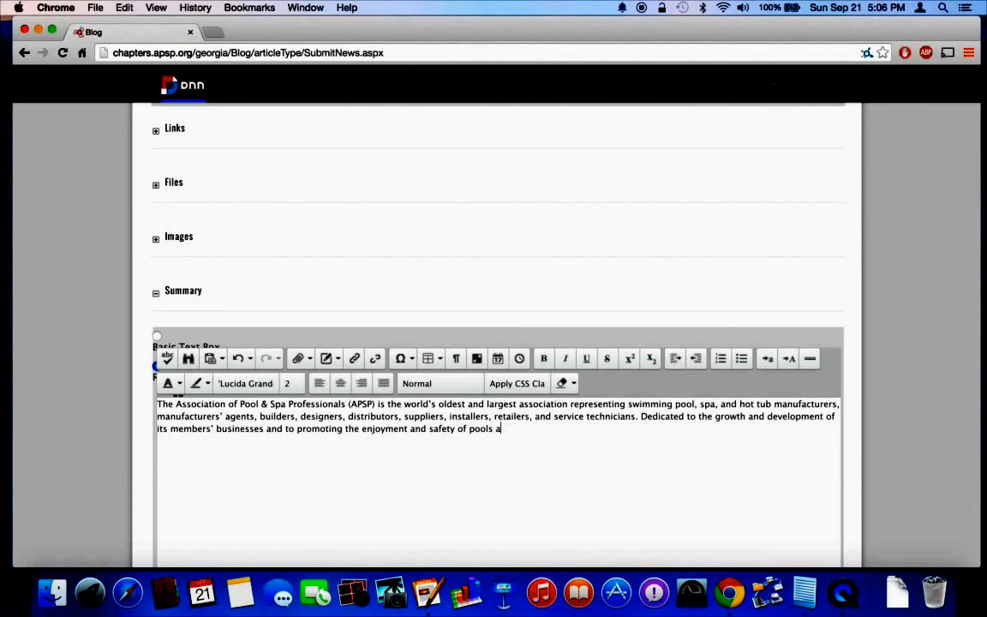
{"action": "type", "text": "..."}
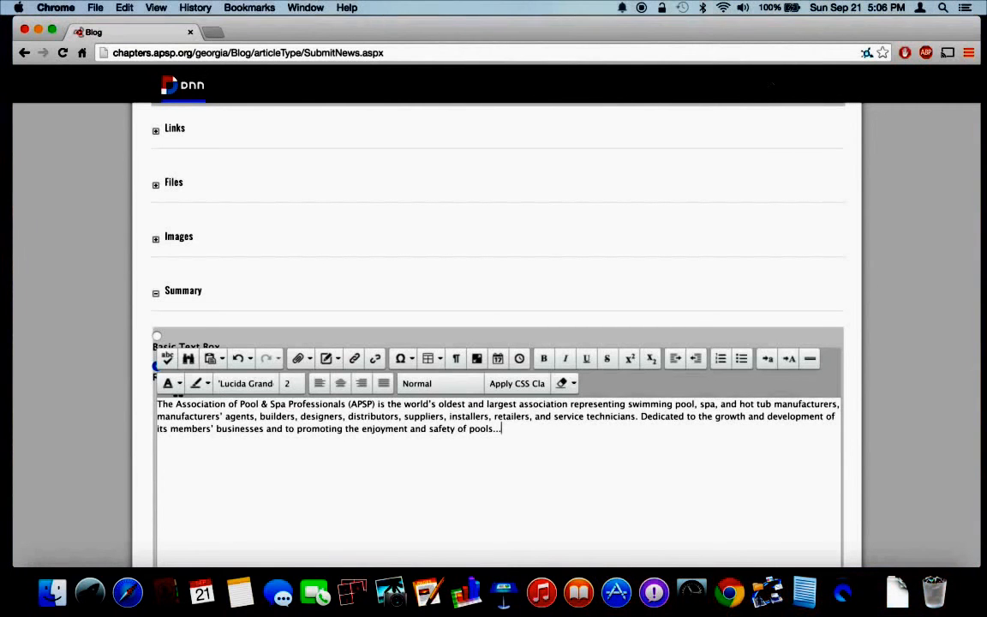
{"action": "key", "text": "Return"}
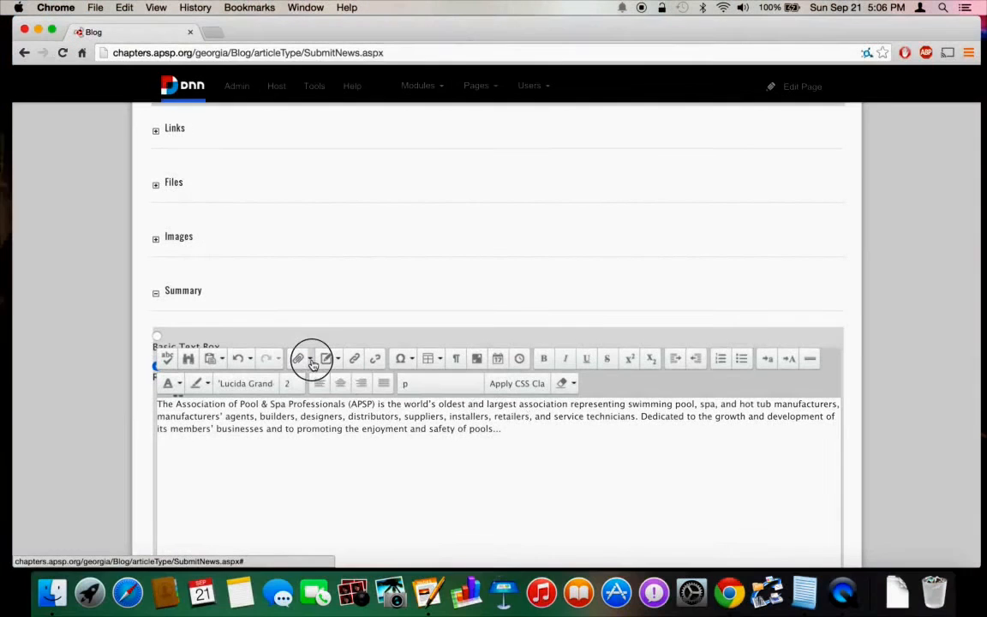
Insert Georgia1.jpg from the Images folder into the Summary at 300 px width, proportions kept.
{"action": "left_click", "coordinate": [309, 363]}
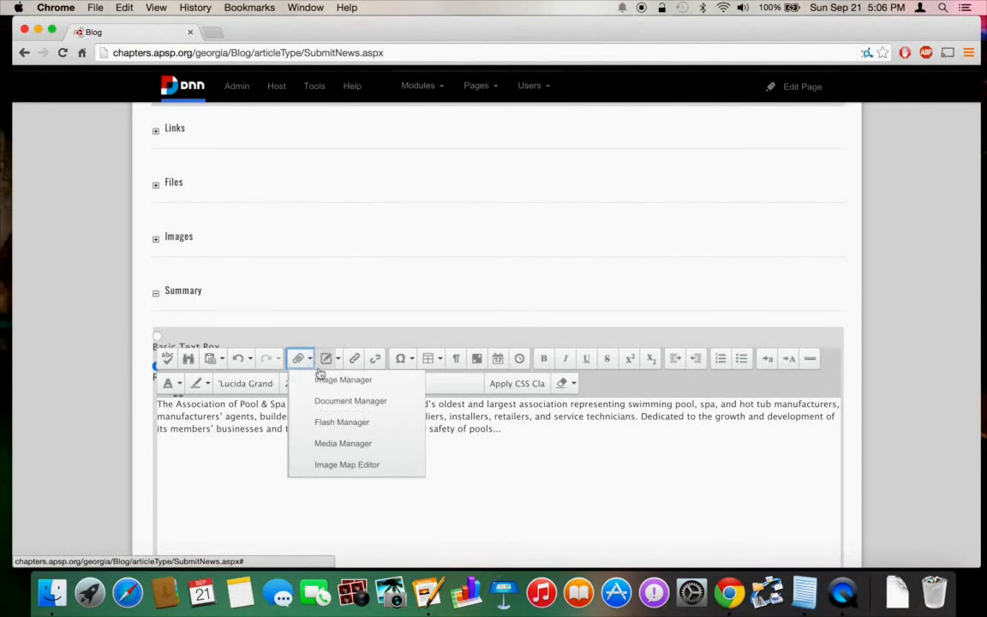
{"action": "left_click", "coordinate": [326, 379]}
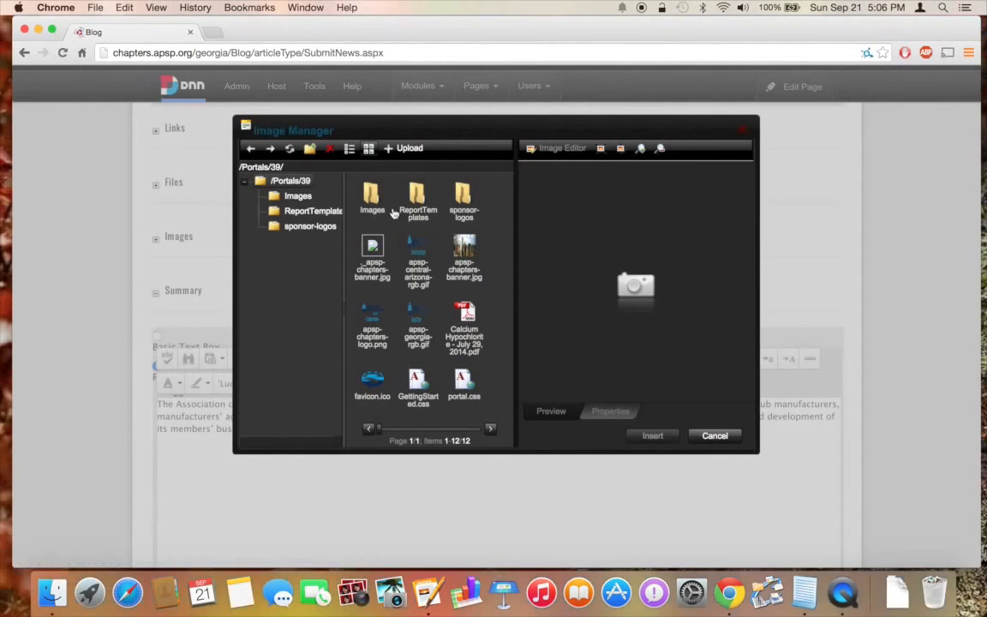
{"action": "double_click", "coordinate": [374, 197]}
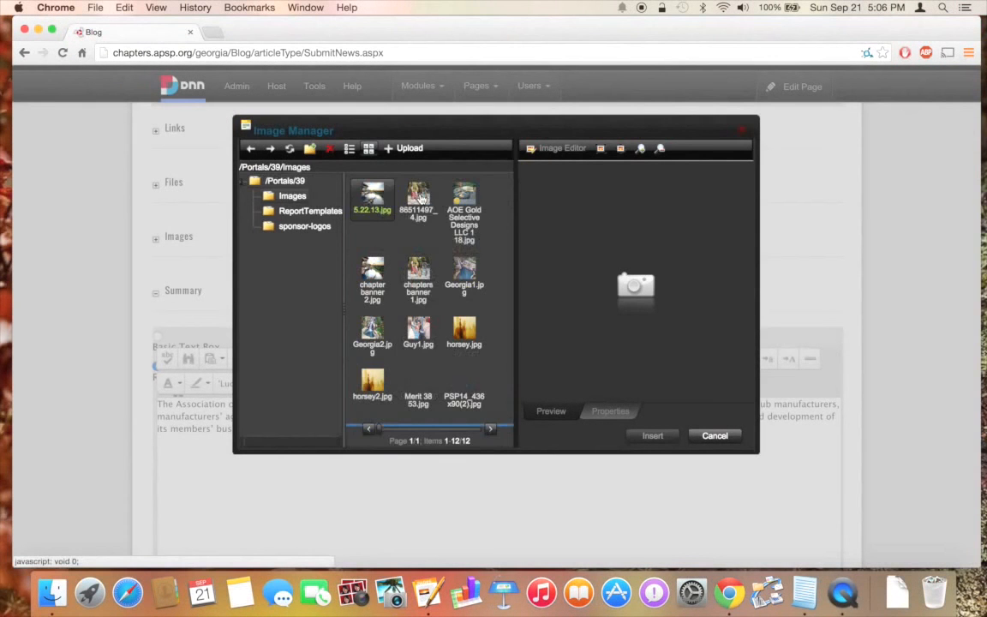
{"action": "left_click", "coordinate": [461, 272]}
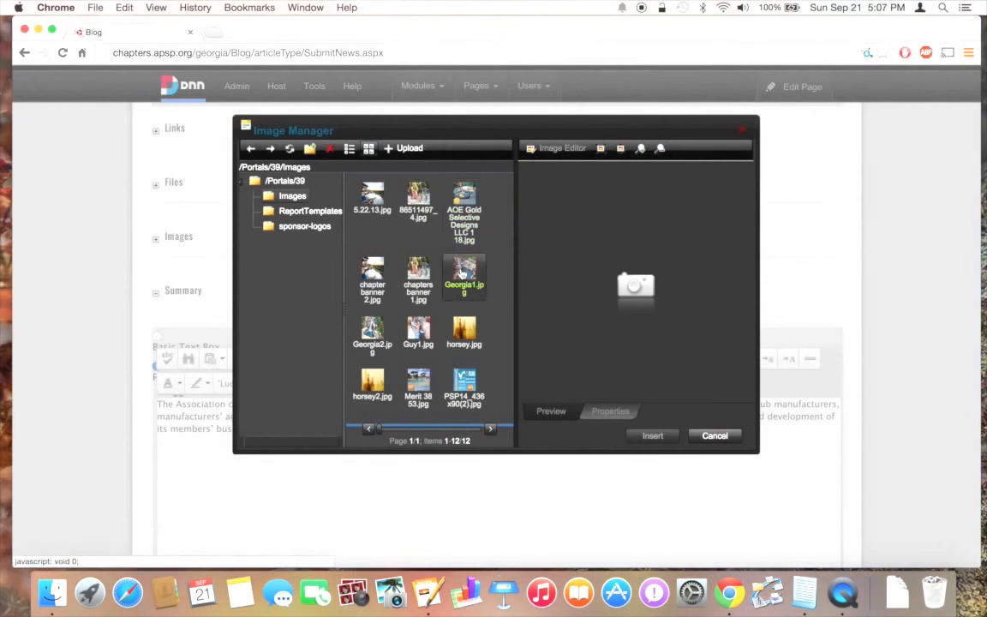
{"action": "left_click", "coordinate": [466, 272]}
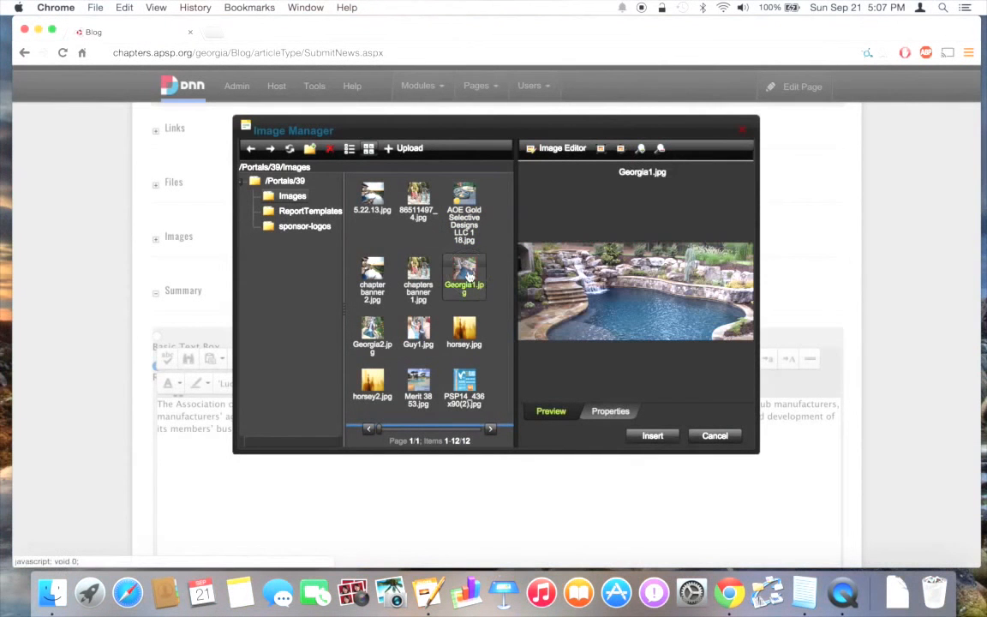
{"action": "left_click", "coordinate": [623, 414]}
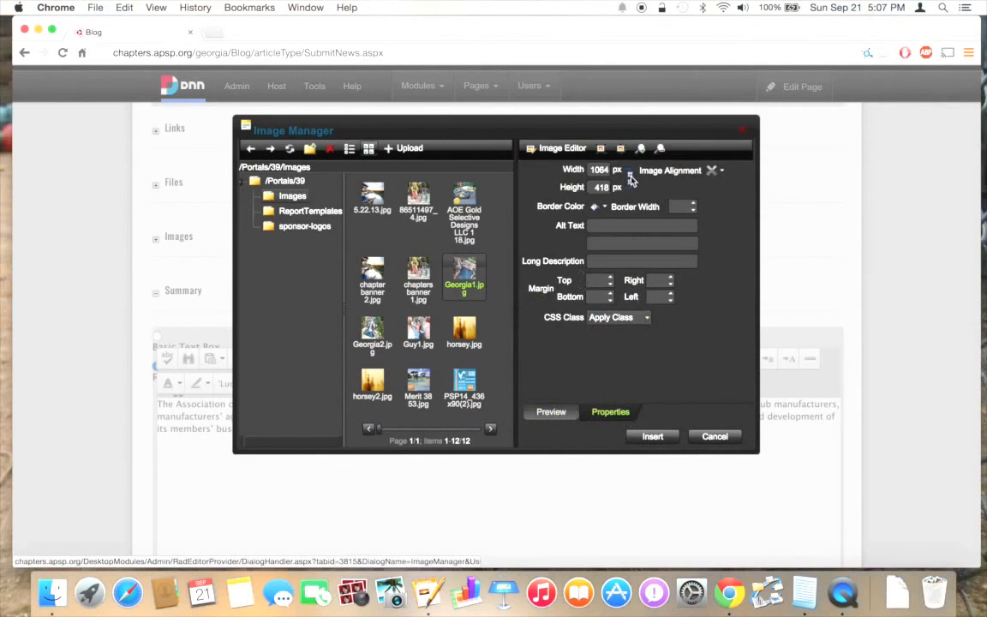
{"action": "left_click", "coordinate": [630, 177]}
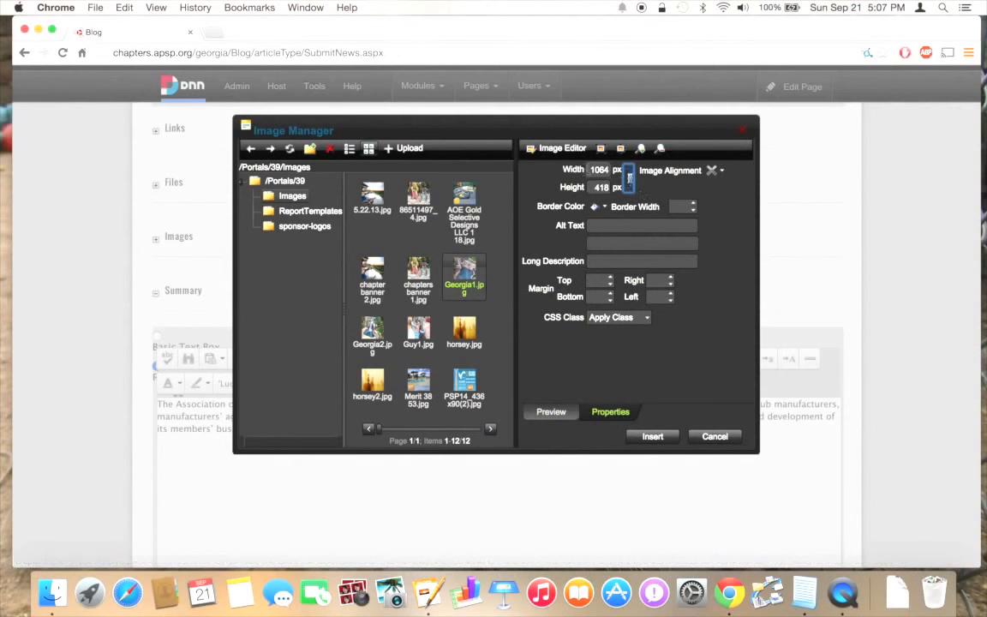
{"action": "left_click", "coordinate": [599, 169]}
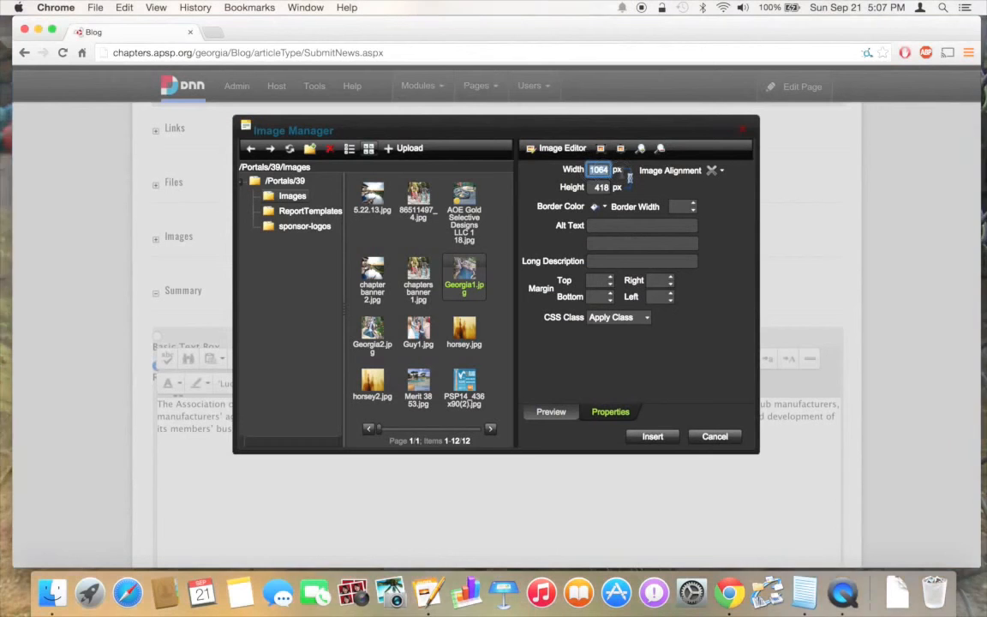
{"action": "type", "text": "300"}
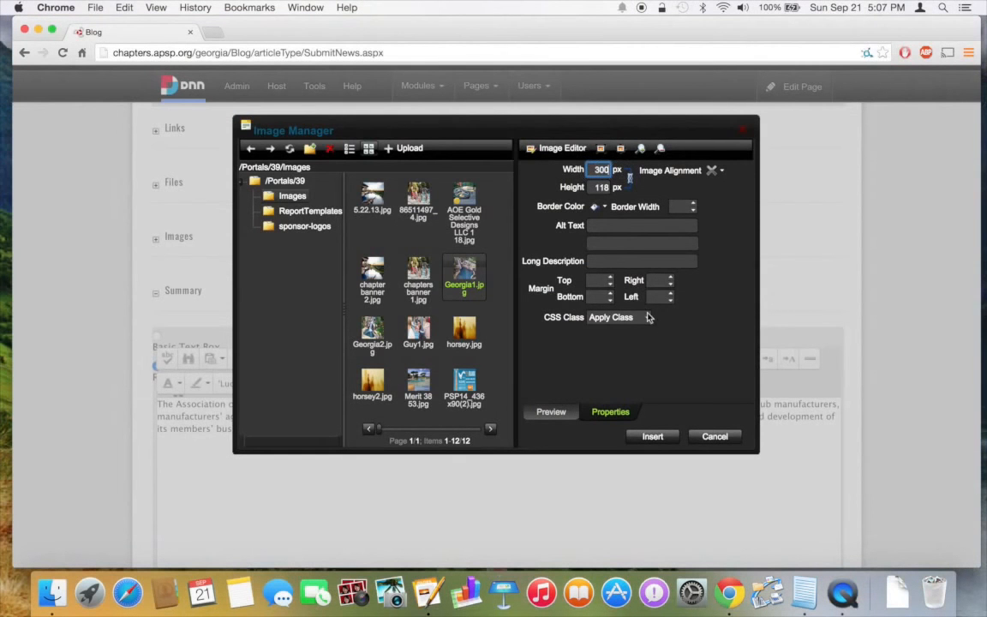
{"action": "left_click", "coordinate": [652, 436]}
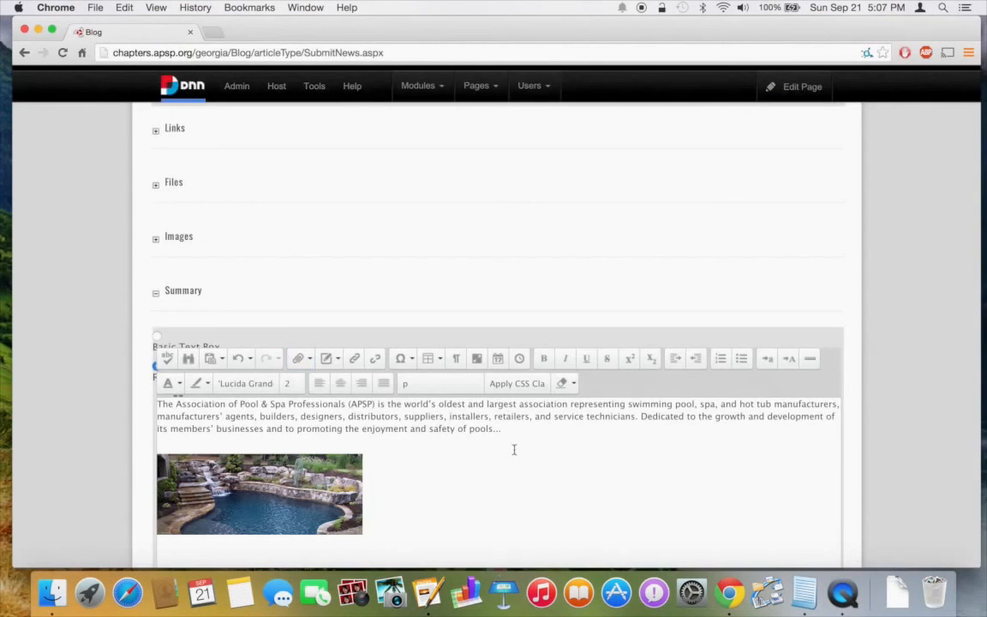
Switch the article's author setting to choose from a list via Change Author.
{"action": "scroll", "coordinate": [517, 440], "scroll_direction": "down", "scroll_amount": 3}
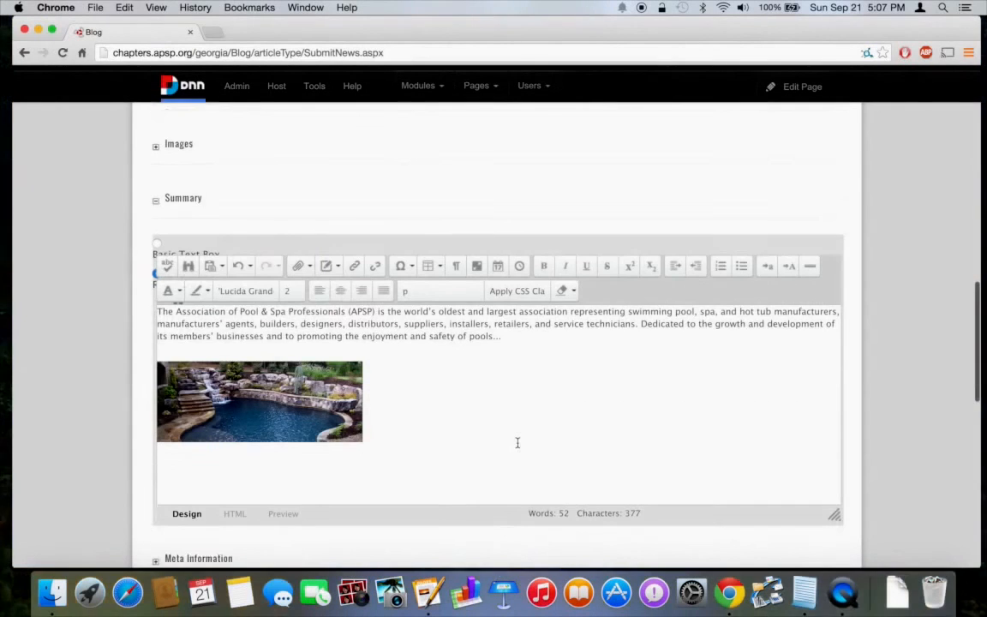
{"action": "scroll", "coordinate": [518, 442], "scroll_direction": "down", "scroll_amount": 10}
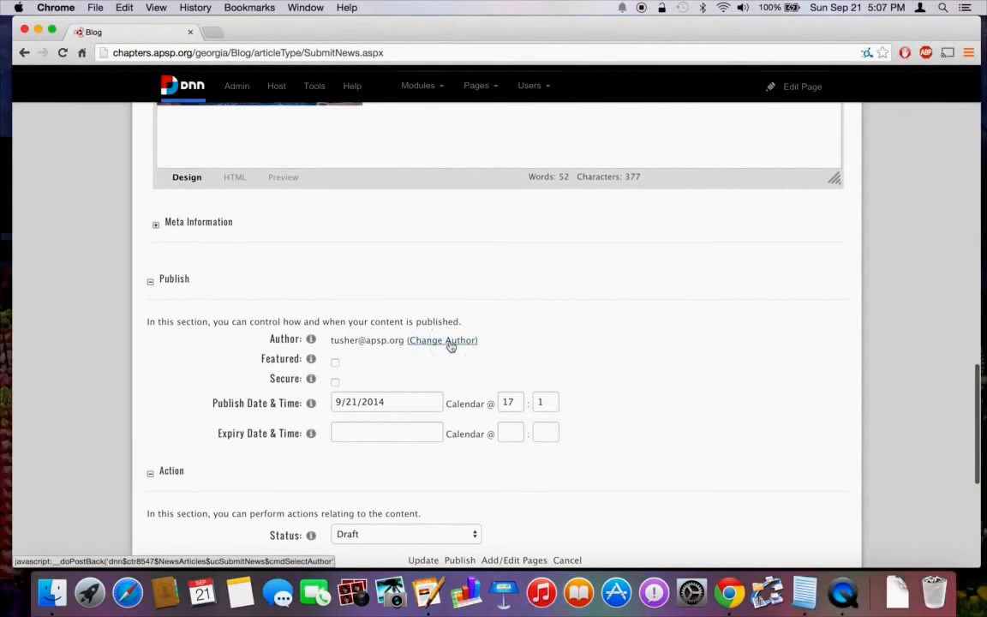
{"action": "left_click", "coordinate": [451, 342]}
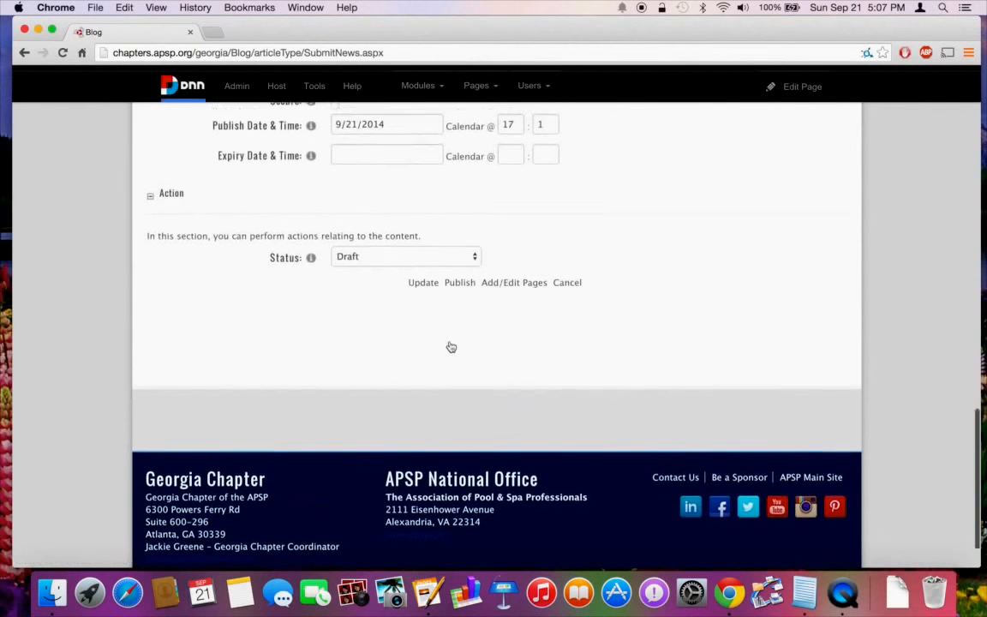
Publish the New Blog Content article.
{"action": "scroll", "coordinate": [450, 346], "scroll_direction": "up", "scroll_amount": 6}
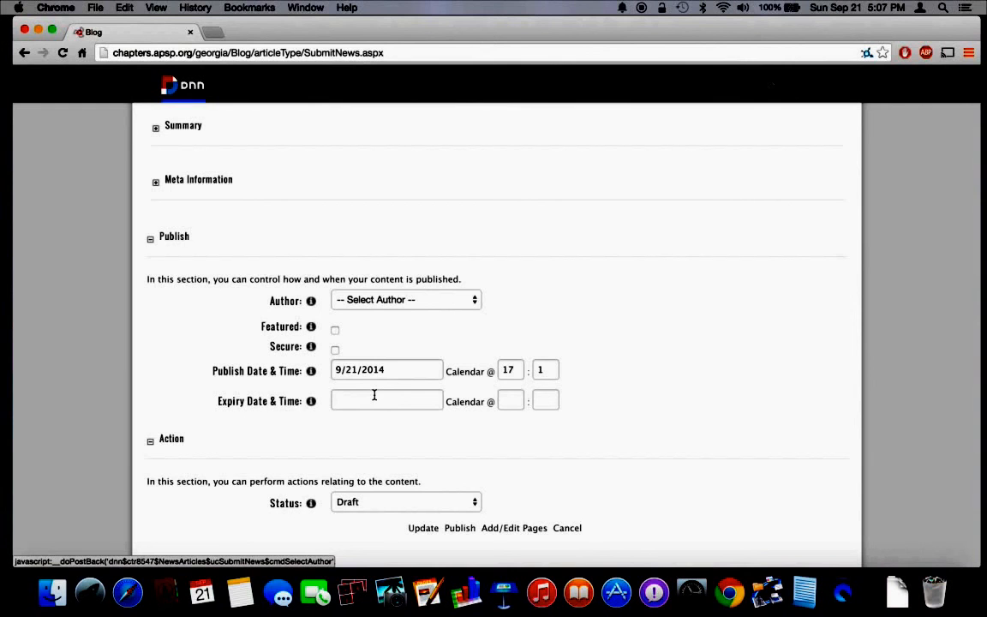
{"action": "scroll", "coordinate": [517, 452], "scroll_direction": "down", "scroll_amount": 2}
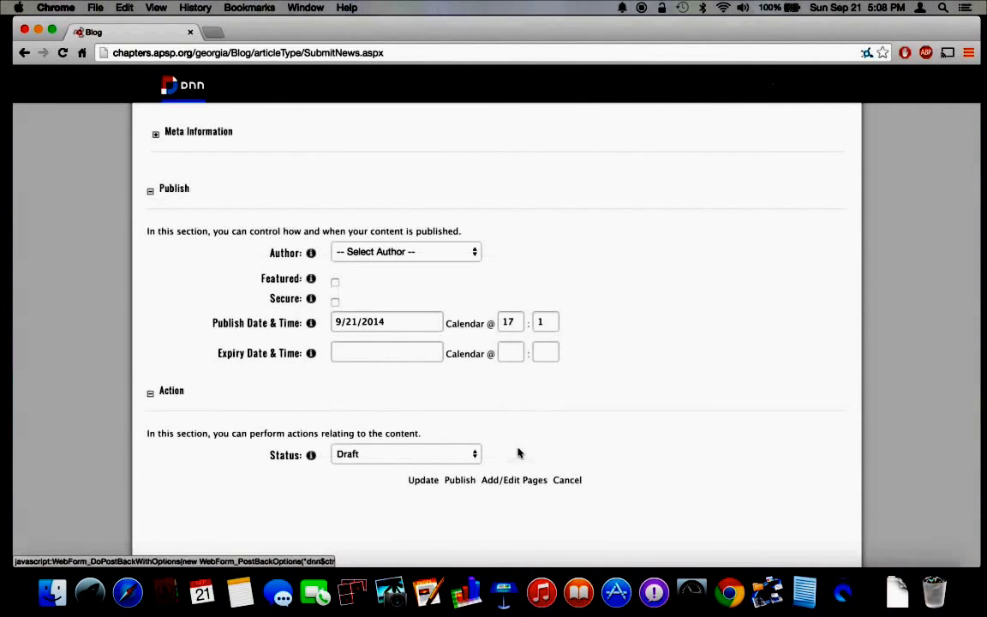
{"action": "scroll", "coordinate": [517, 451], "scroll_direction": "down", "scroll_amount": 2}
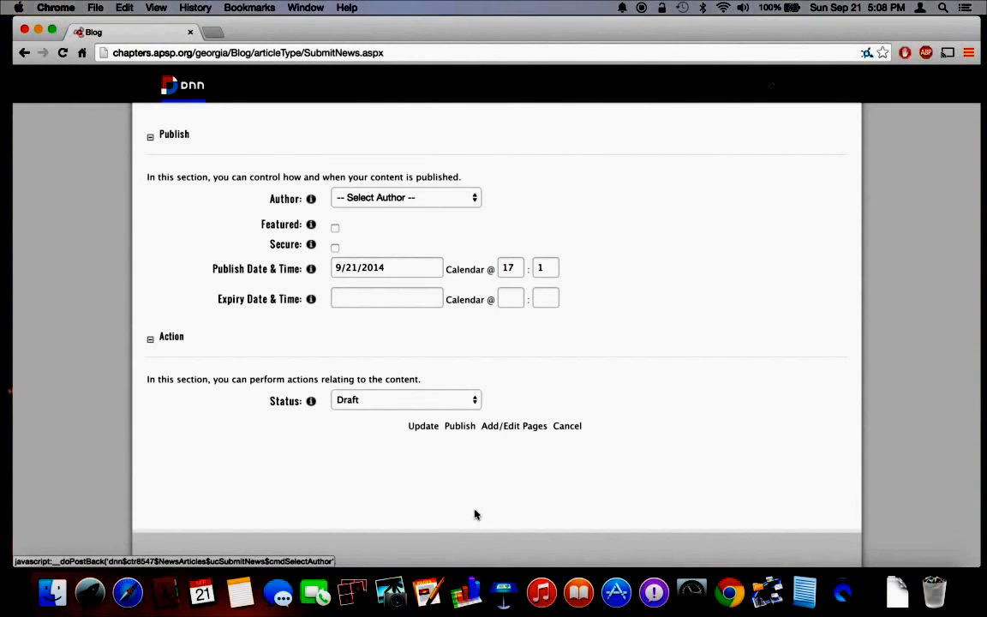
{"action": "left_click", "coordinate": [463, 426]}
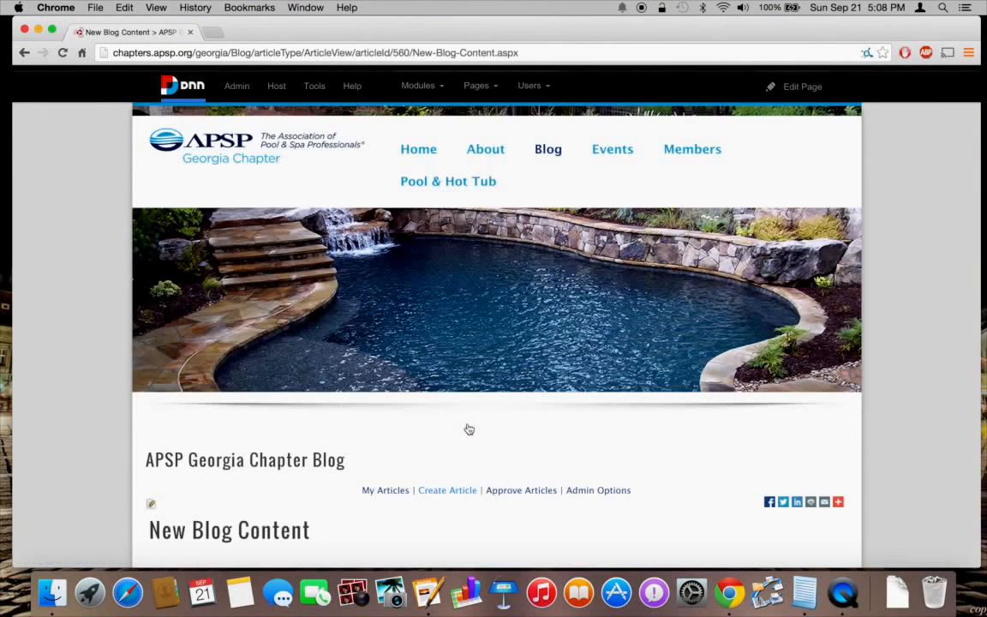
Scroll through the published New Blog Content article page to review it.
{"action": "scroll", "coordinate": [469, 428], "scroll_direction": "down", "scroll_amount": 1}
{"action": "scroll", "coordinate": [468, 429], "scroll_direction": "down", "scroll_amount": 5}
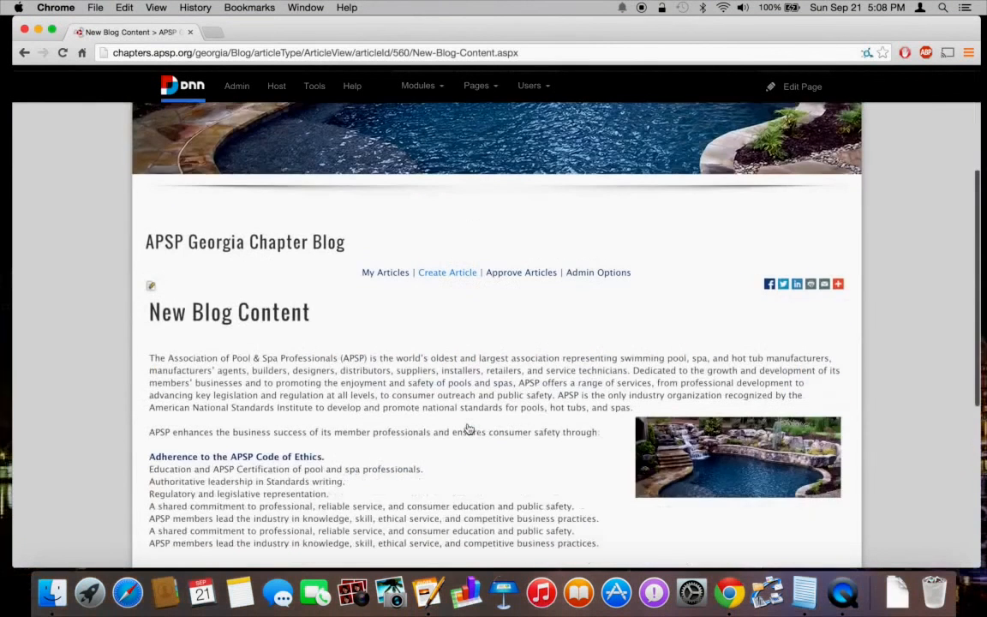
{"action": "scroll", "coordinate": [468, 428], "scroll_direction": "down", "scroll_amount": 3}
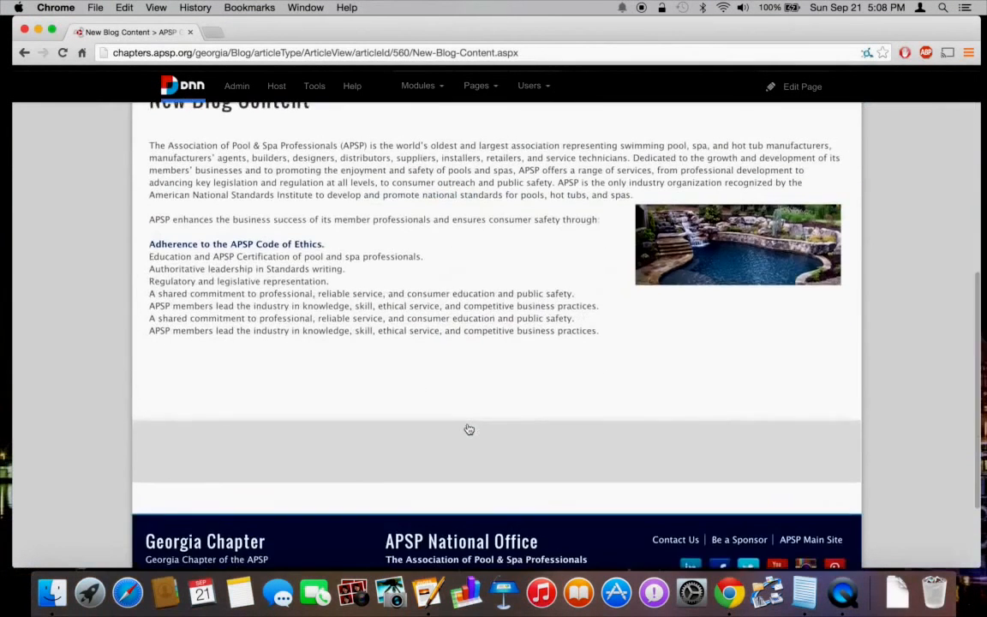
{"action": "scroll", "coordinate": [468, 428], "scroll_direction": "up", "scroll_amount": 2}
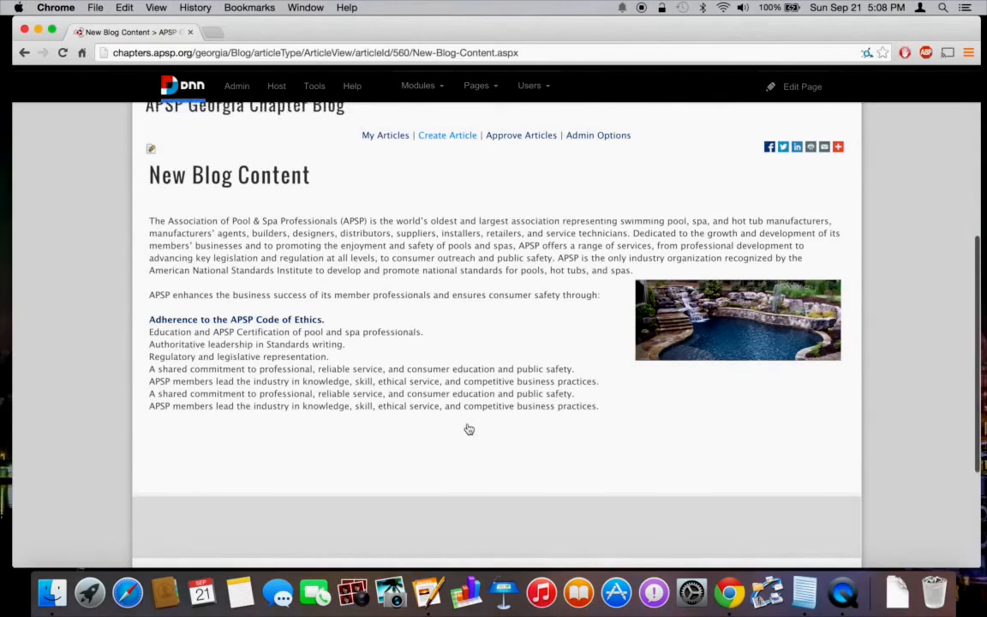
{"action": "scroll", "coordinate": [469, 428], "scroll_direction": "up", "scroll_amount": 5}
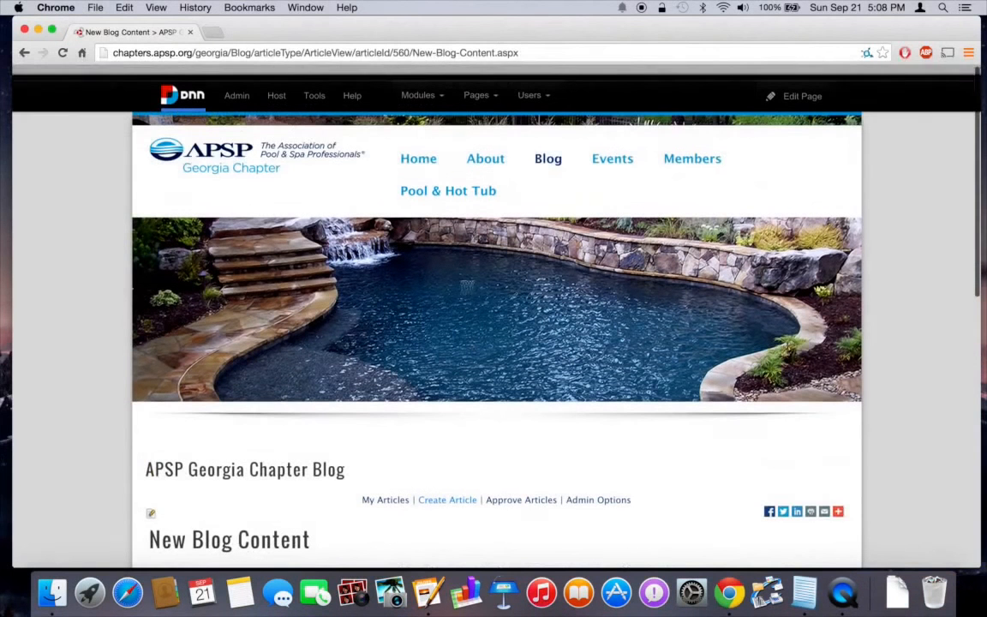
From Home's Latest Chapter News, open New Blog Content for editing.
{"action": "left_click", "coordinate": [430, 149]}
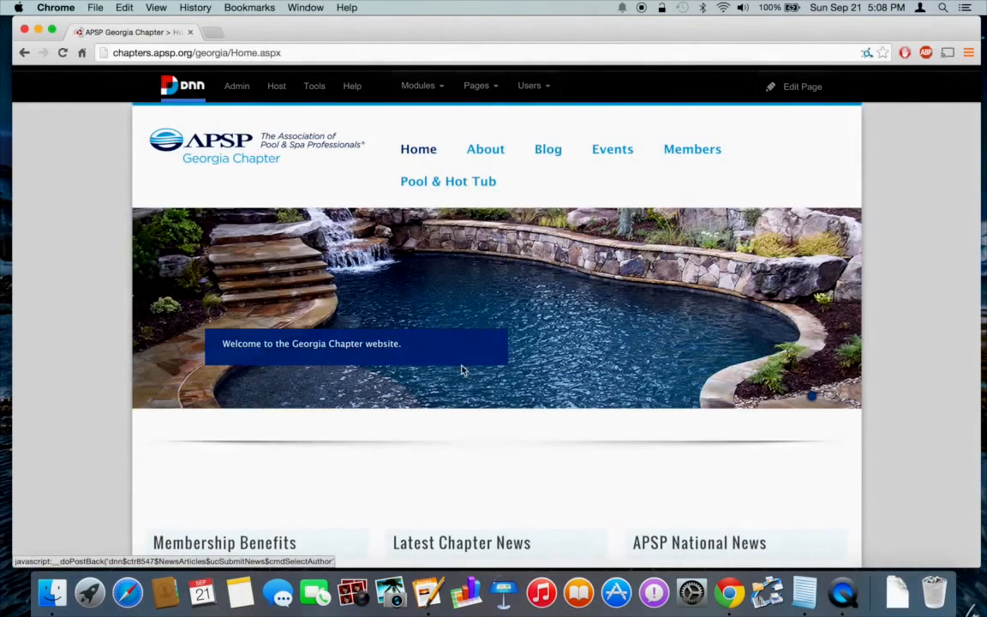
{"action": "scroll", "coordinate": [461, 370], "scroll_direction": "down", "scroll_amount": 5}
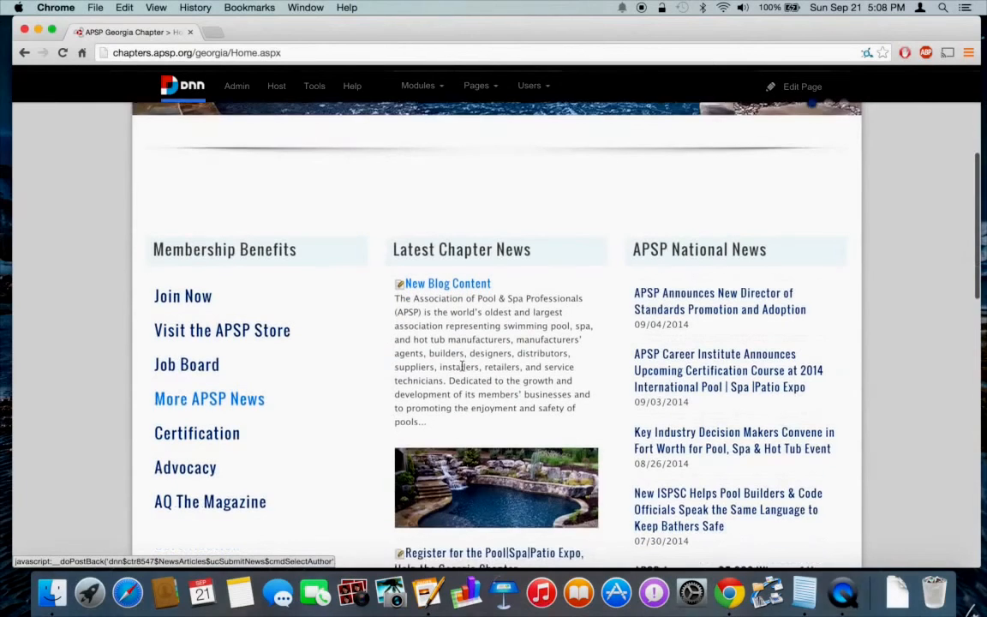
{"action": "scroll", "coordinate": [460, 367], "scroll_direction": "down", "scroll_amount": 1}
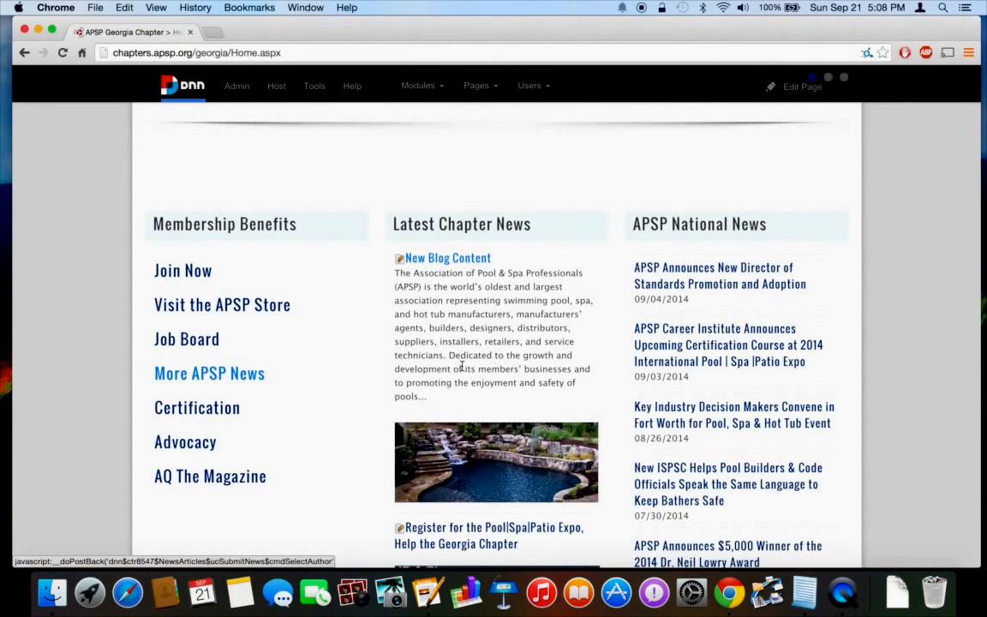
{"action": "left_click", "coordinate": [399, 261]}
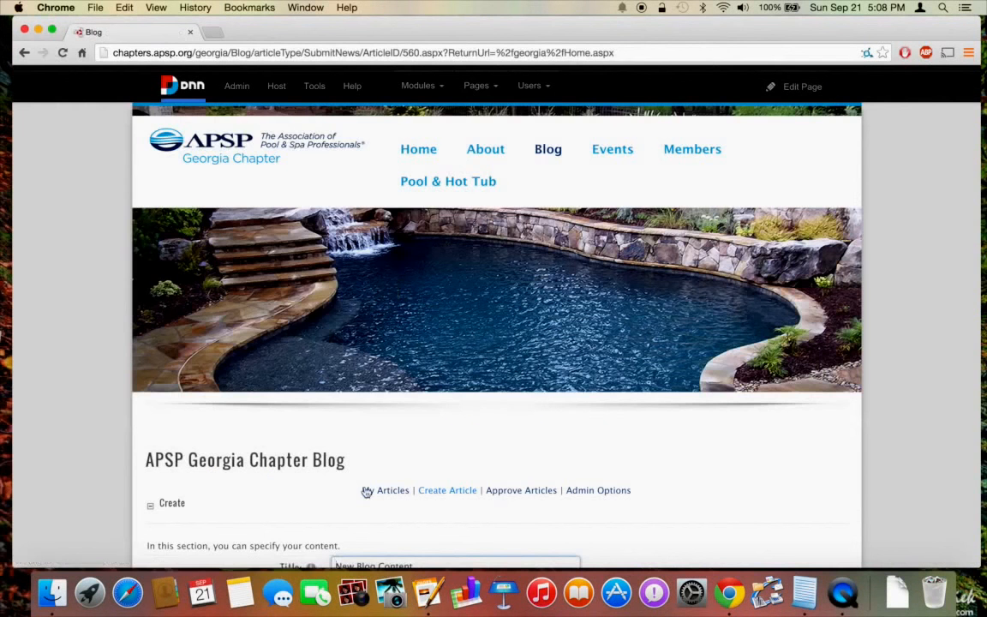
Shorten the body's first sentence to 'is the largest association' and update the article.
{"action": "scroll", "coordinate": [367, 491], "scroll_direction": "down", "scroll_amount": 7}
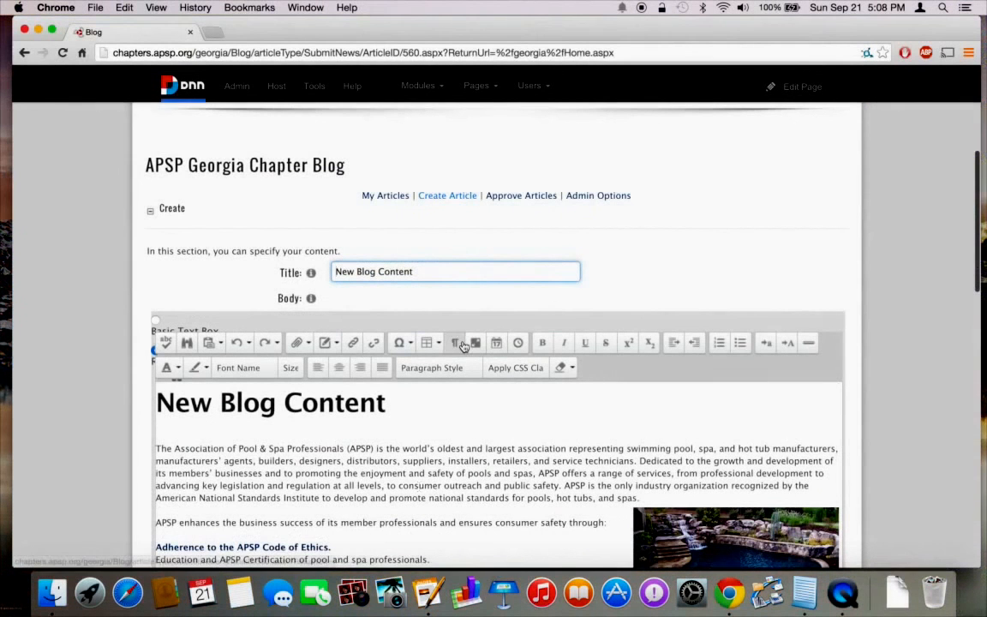
{"action": "left_click", "coordinate": [471, 449]}
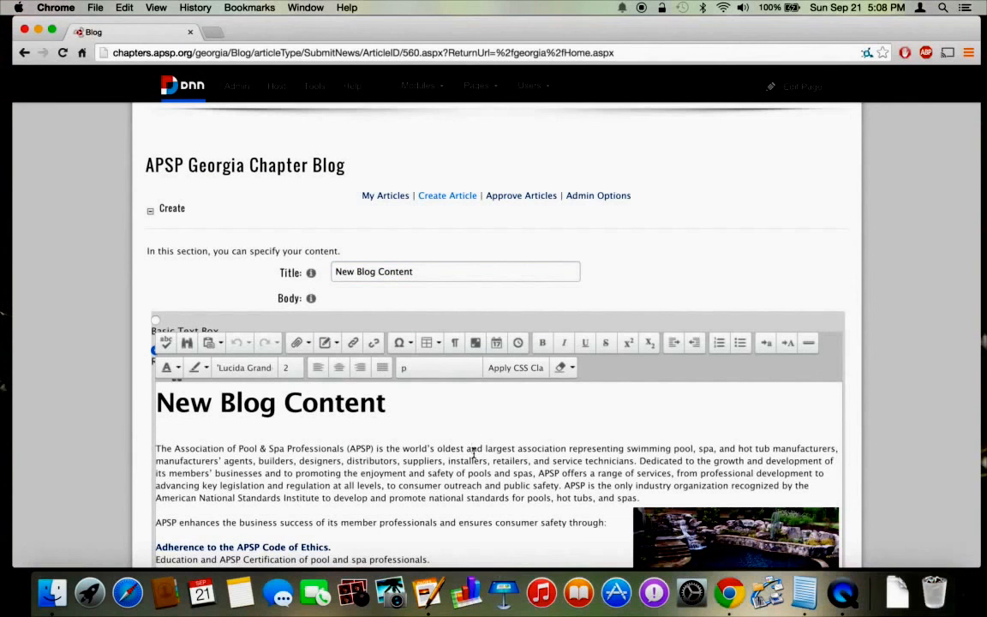
{"action": "key", "text": "BackSpace"}
{"action": "key", "text": "BackSpace"}
{"action": "key", "text": "BackSpace"}
{"action": "key", "text": "BackSpace"}
{"action": "key", "text": "BackSpace"}
{"action": "key", "text": "BackSpace"}
{"action": "key", "text": "BackSpace"}
{"action": "key", "text": "BackSpace"}
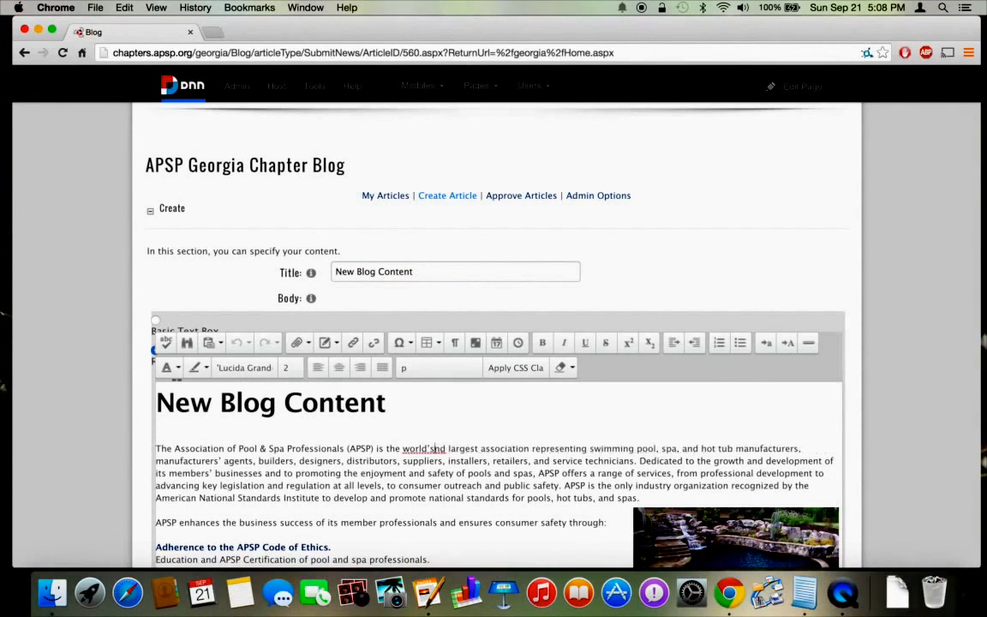
{"action": "key", "text": "BackSpace"}
{"action": "key", "text": "BackSpace"}
{"action": "key", "text": "BackSpace"}
{"action": "key", "text": "BackSpace"}
{"action": "key", "text": "BackSpace"}
{"action": "key", "text": "BackSpace"}
{"action": "key", "text": "BackSpace"}
{"action": "key", "text": "BackSpace"}
{"action": "key", "text": "BackSpace"}
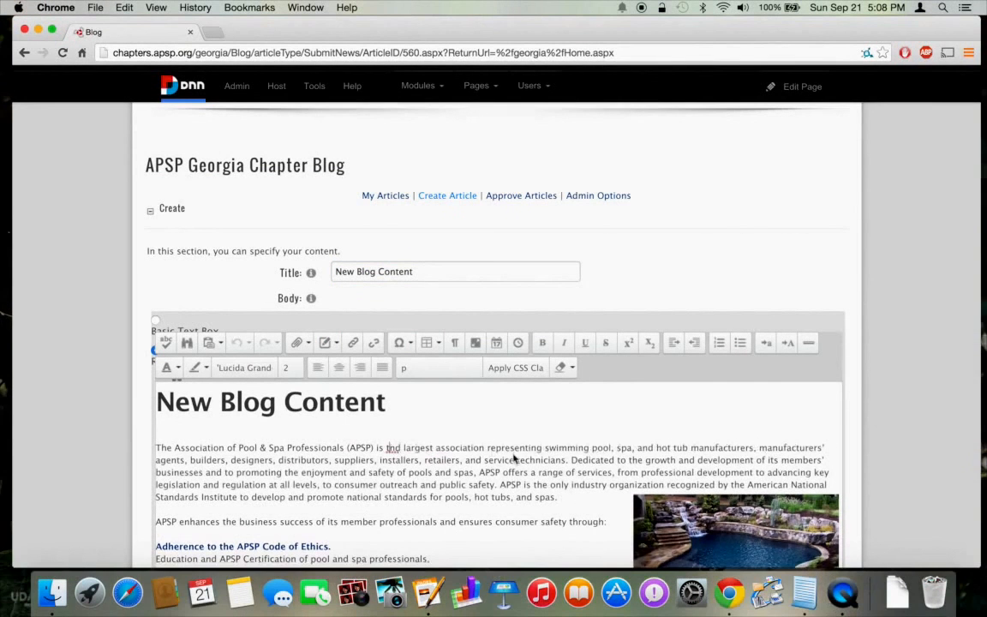
{"action": "scroll", "coordinate": [514, 454], "scroll_direction": "down", "scroll_amount": 10}
{"action": "scroll", "coordinate": [491, 417], "scroll_direction": "down", "scroll_amount": 5}
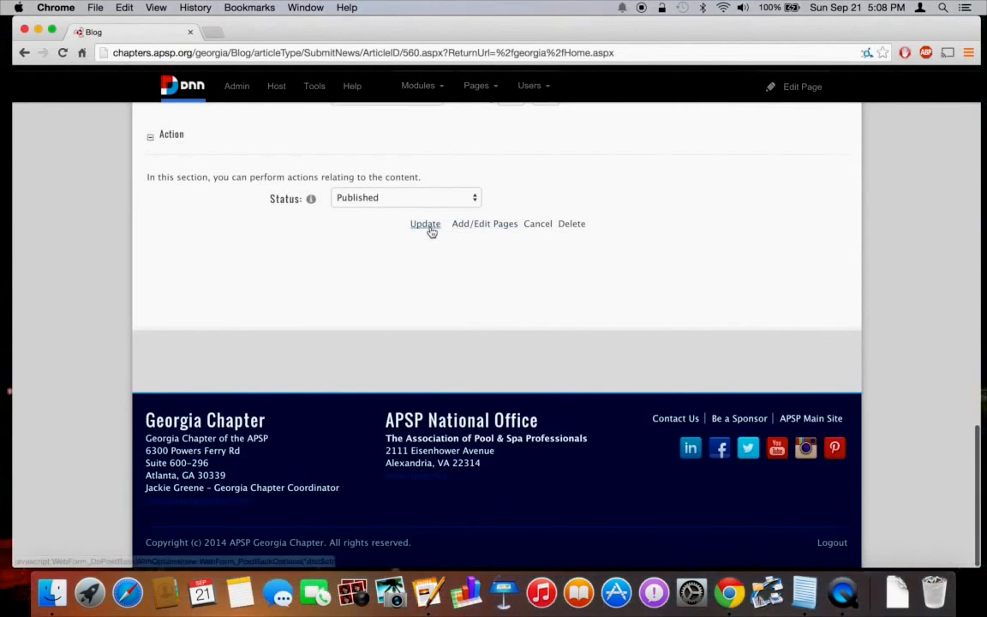
{"action": "left_click", "coordinate": [431, 231]}
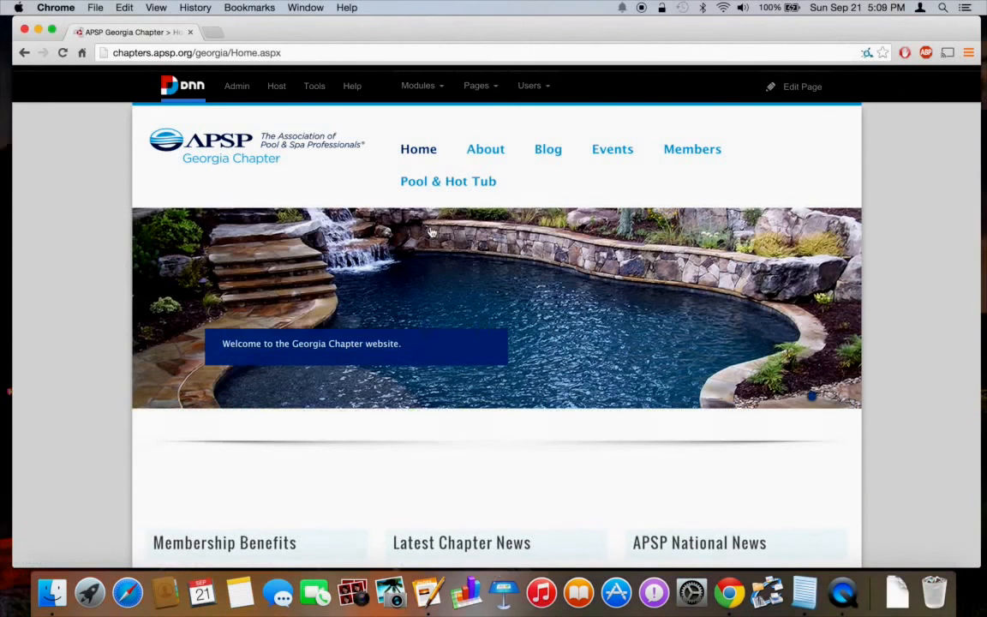
Open New Blog Content's edit form from Home and delete the article, confirming with Yes.
{"action": "scroll", "coordinate": [354, 423], "scroll_direction": "down", "scroll_amount": 5}
{"action": "scroll", "coordinate": [357, 425], "scroll_direction": "down", "scroll_amount": 2}
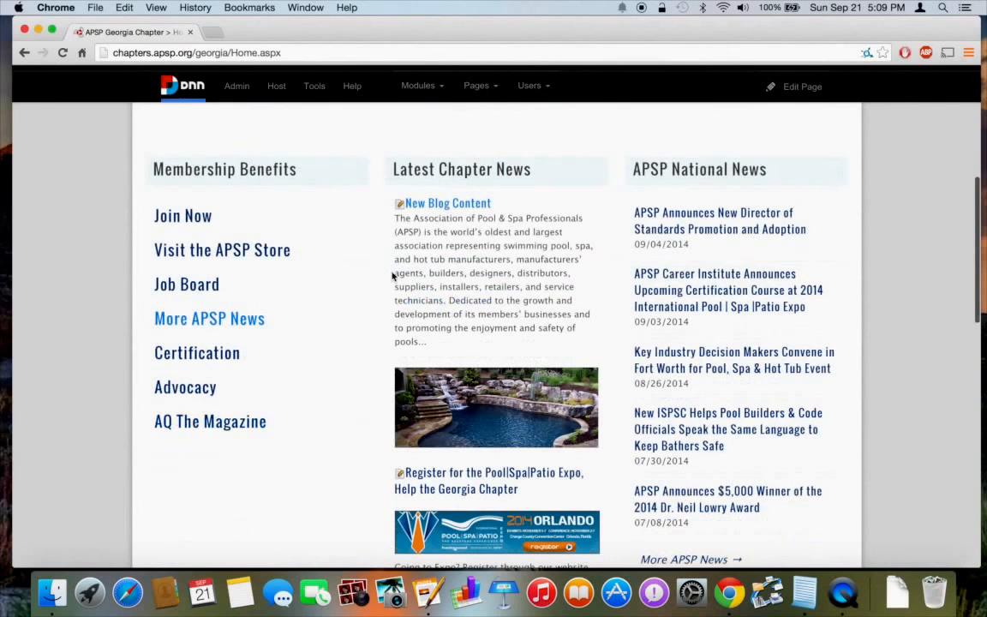
{"action": "left_click", "coordinate": [401, 207]}
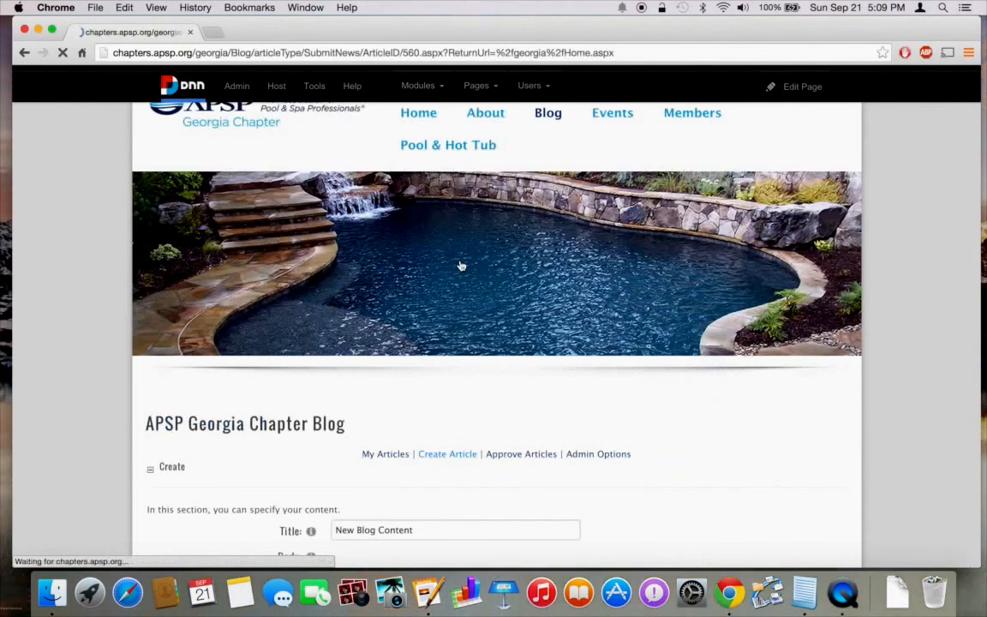
{"action": "scroll", "coordinate": [548, 398], "scroll_direction": "down", "scroll_amount": 15}
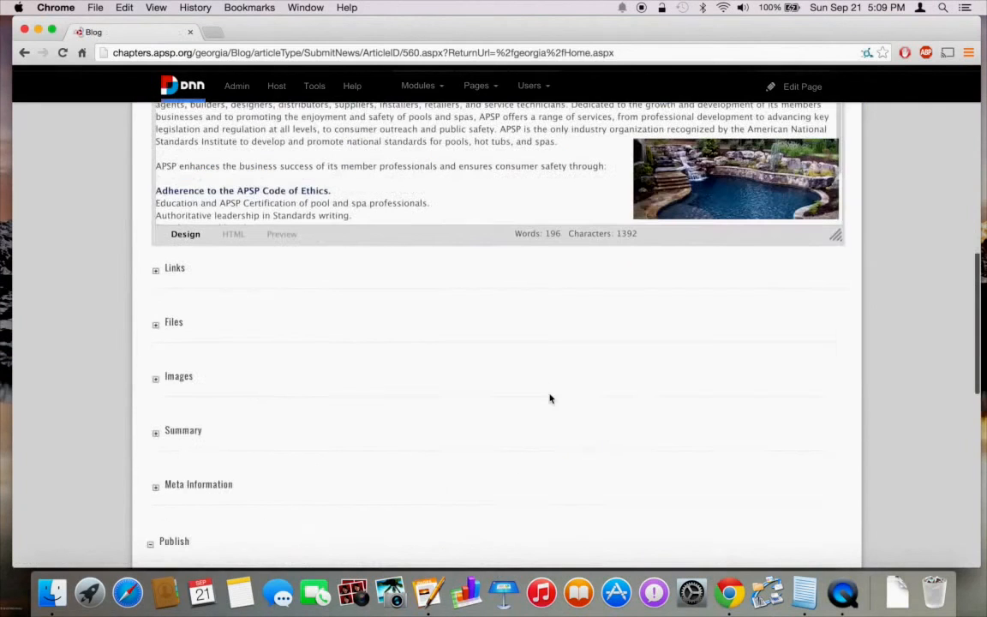
{"action": "scroll", "coordinate": [549, 398], "scroll_direction": "down", "scroll_amount": 8}
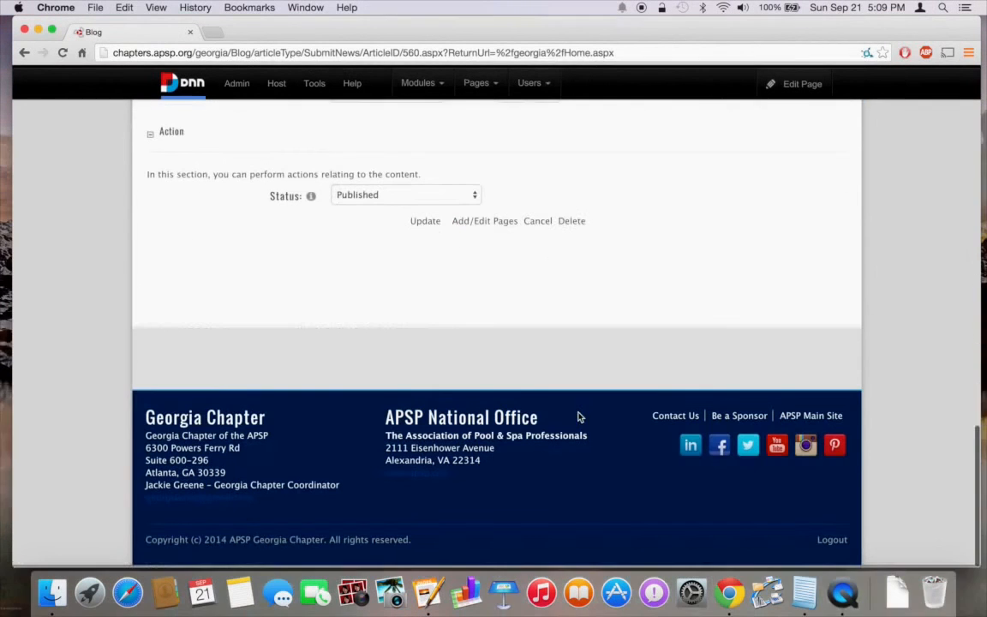
{"action": "left_click", "coordinate": [570, 226]}
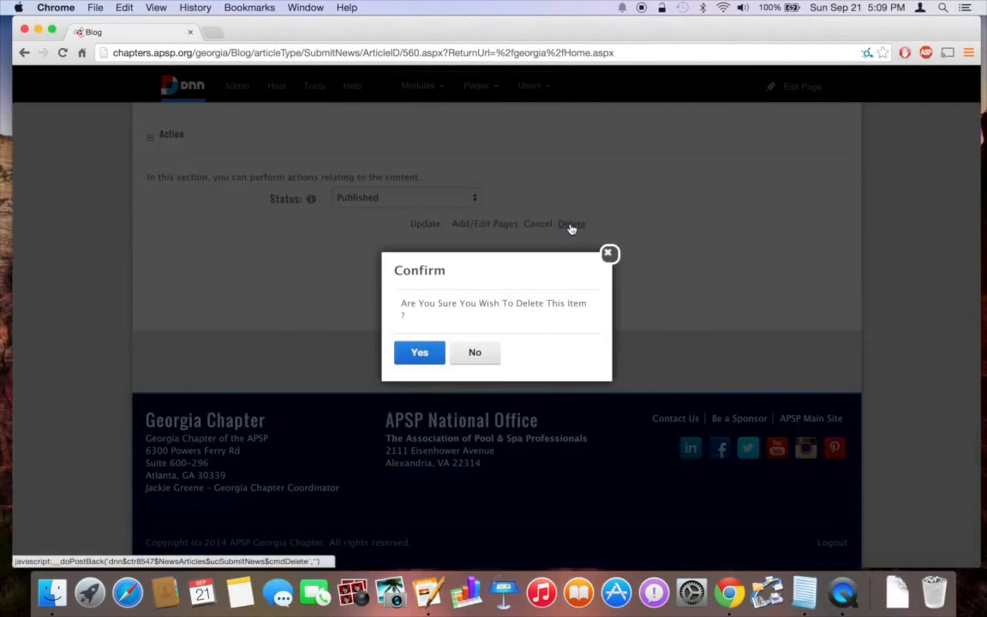
{"action": "left_click", "coordinate": [416, 352]}
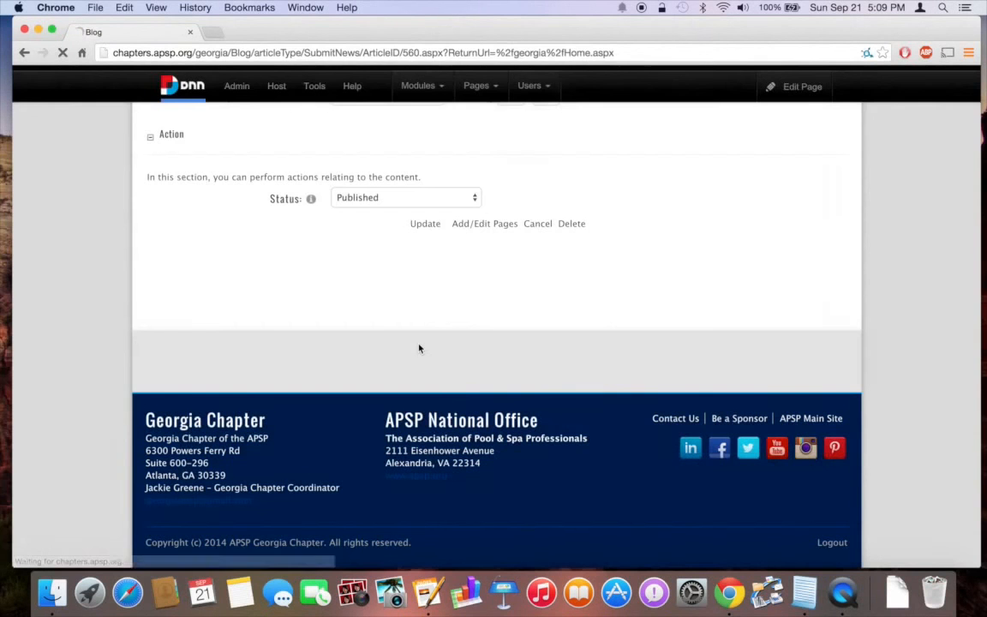